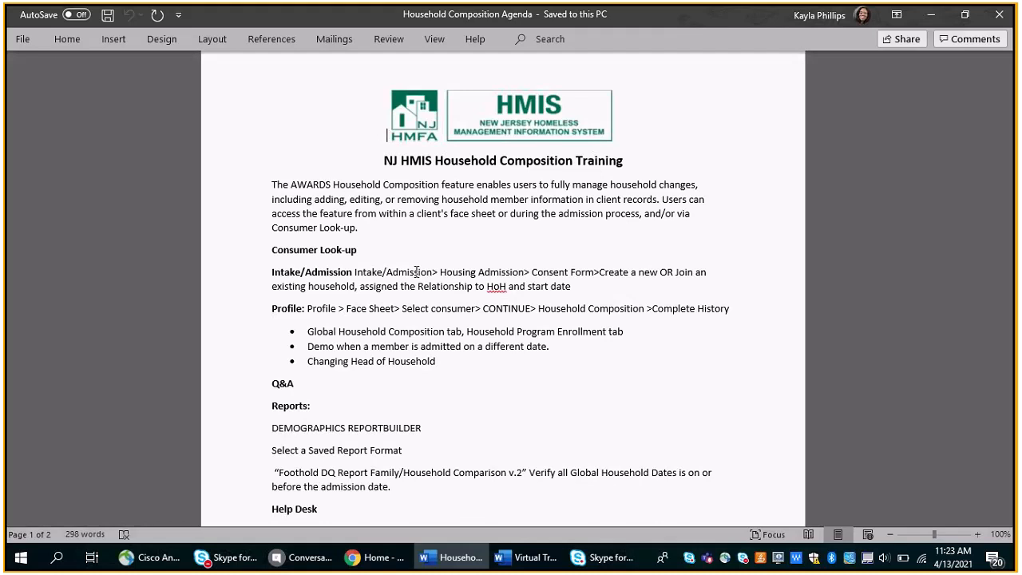
Read through the Household Composition Agenda, including the HUD rules and the things to remember
drag(1011, 135, 1015, 182)
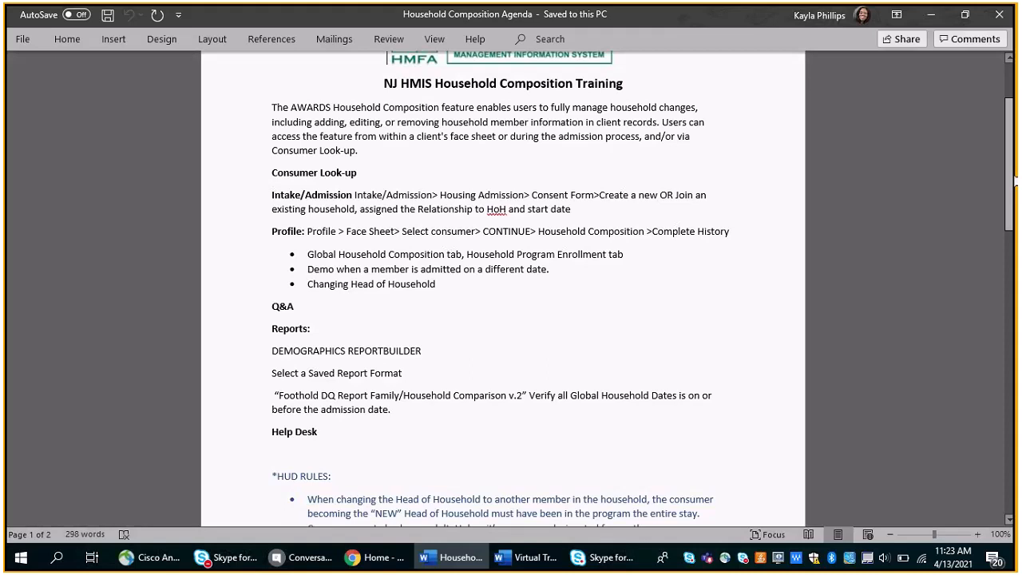
drag(1016, 182, 1016, 214)
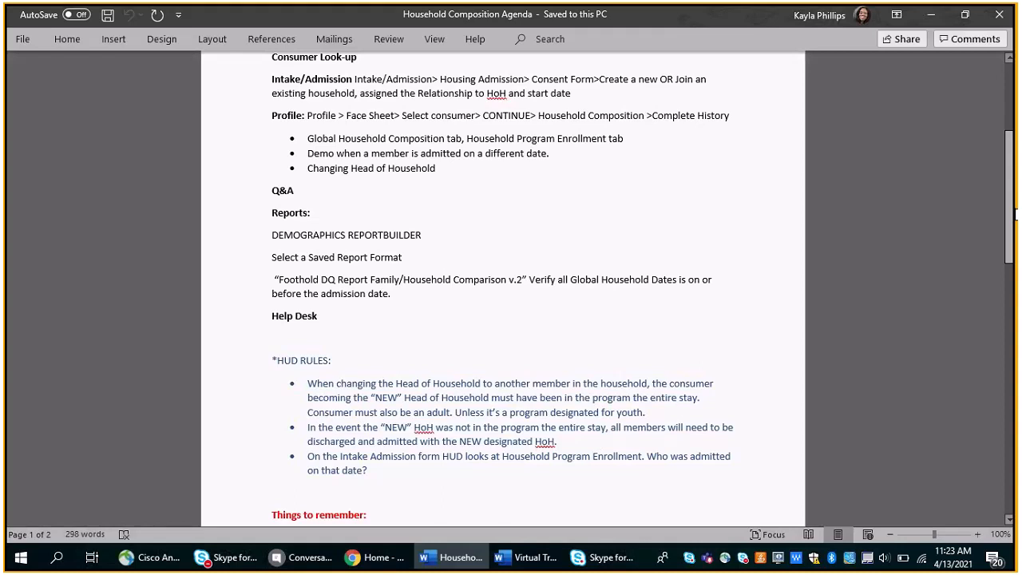
drag(1017, 214, 1016, 277)
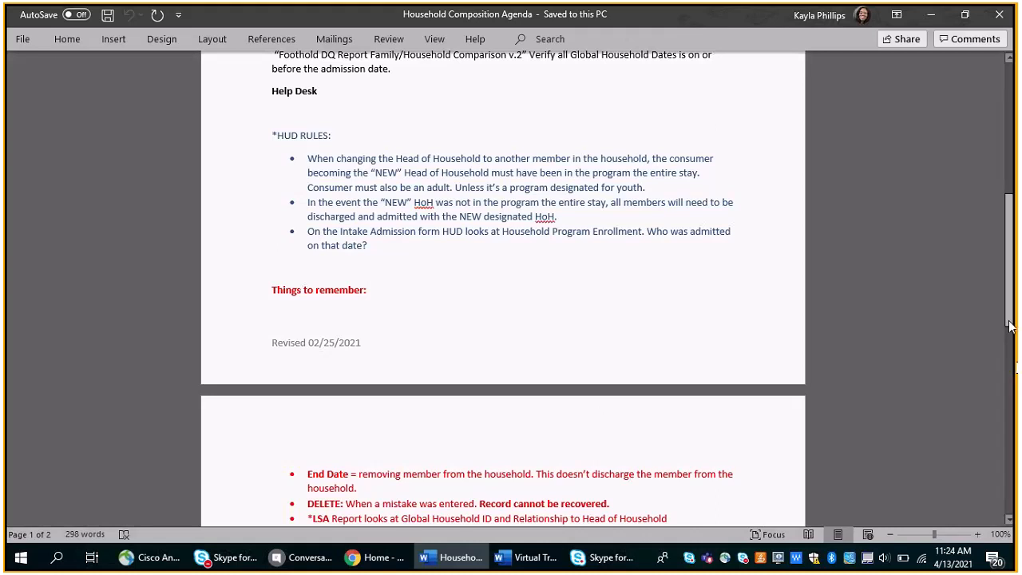
drag(1010, 318, 1010, 172)
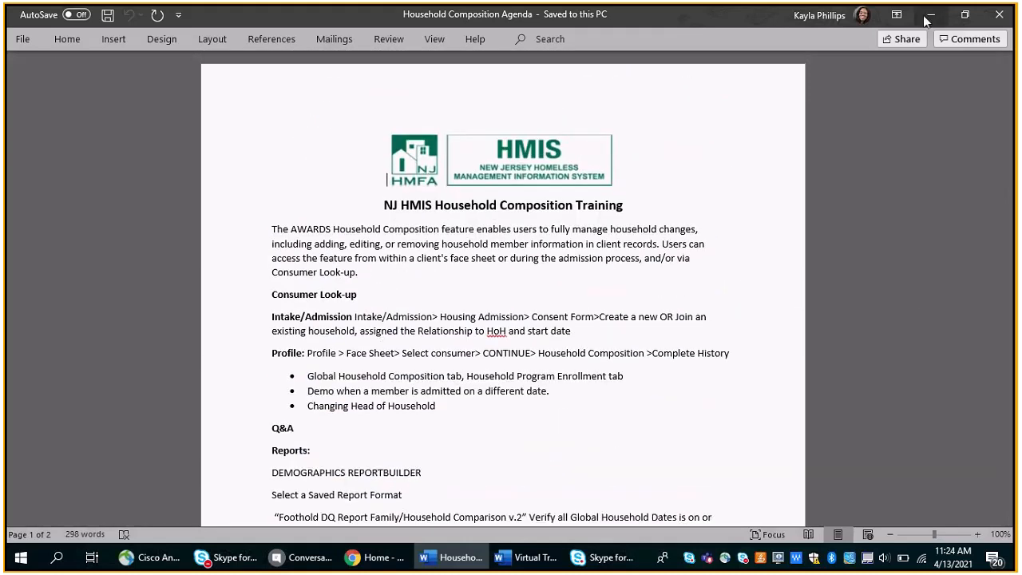
Switch to AWARDS in Chrome and choose Training Emergency Shelter Families as the program
click(931, 15)
click(476, 553)
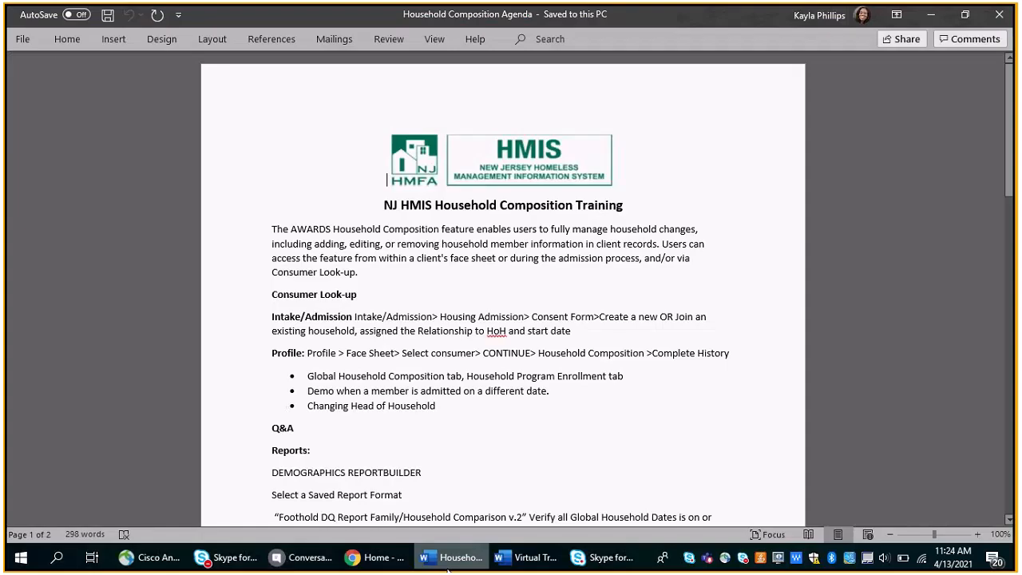
click(357, 562)
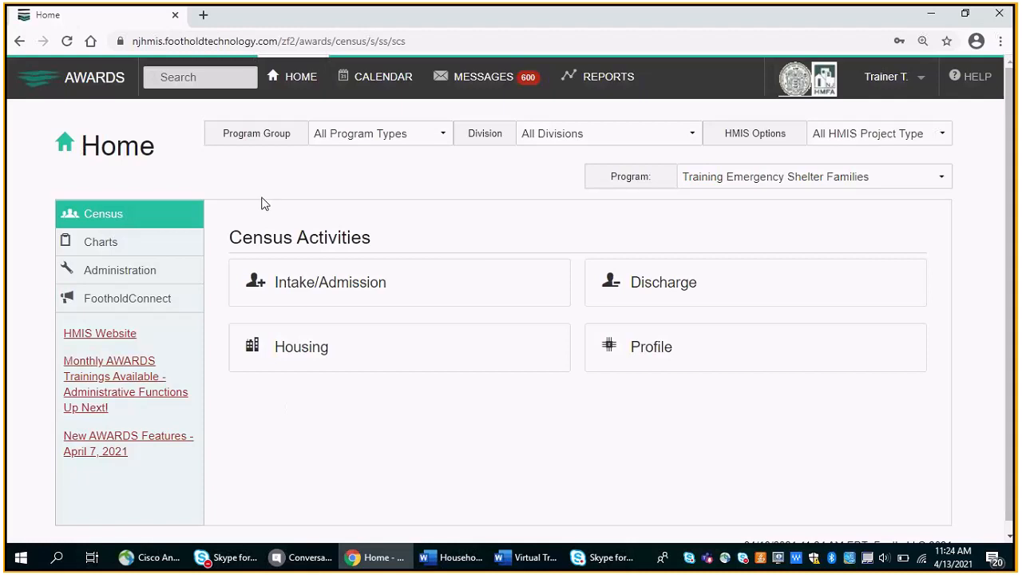
click(733, 186)
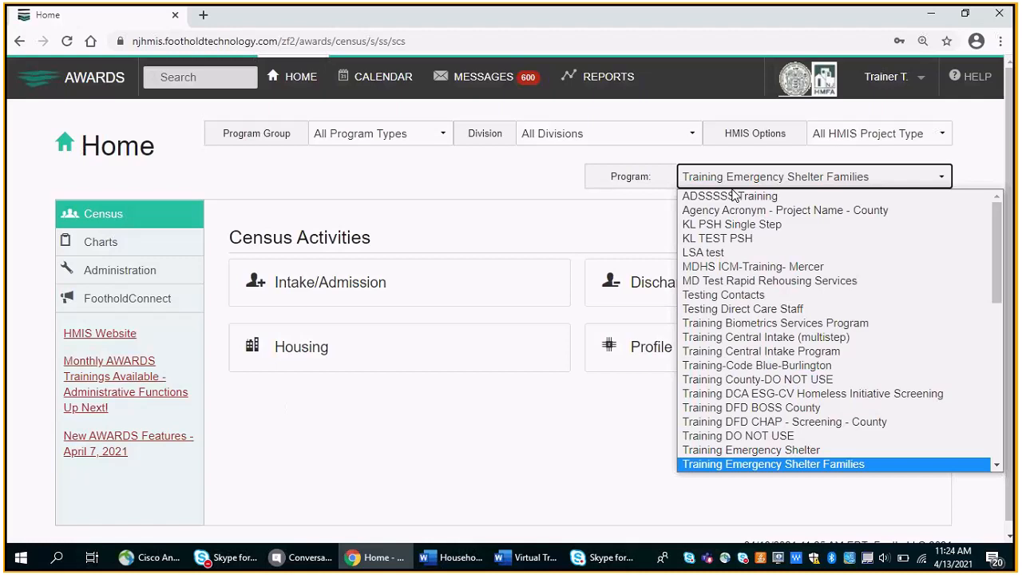
click(853, 462)
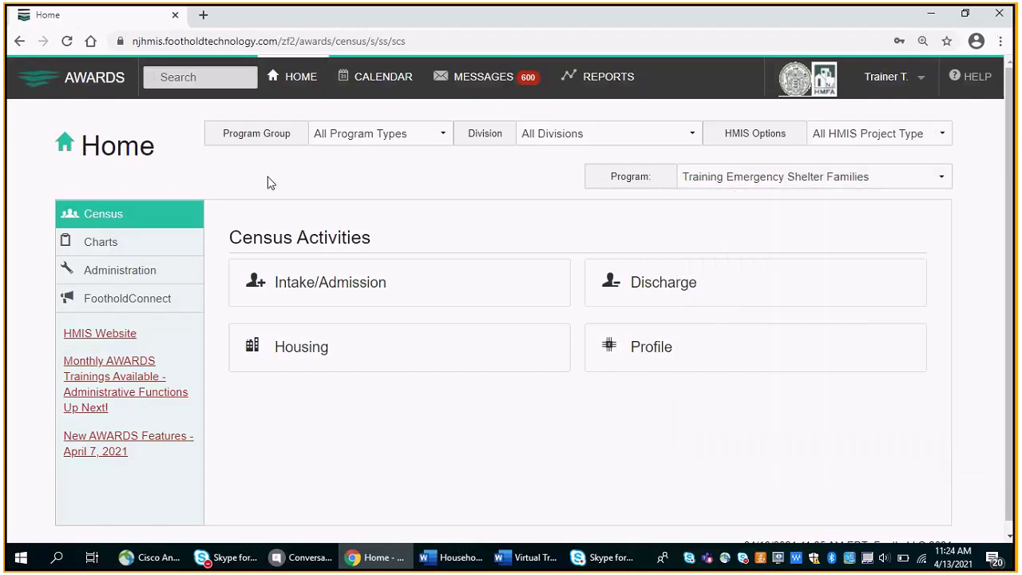
Search for the training client by first and last name
click(190, 80)
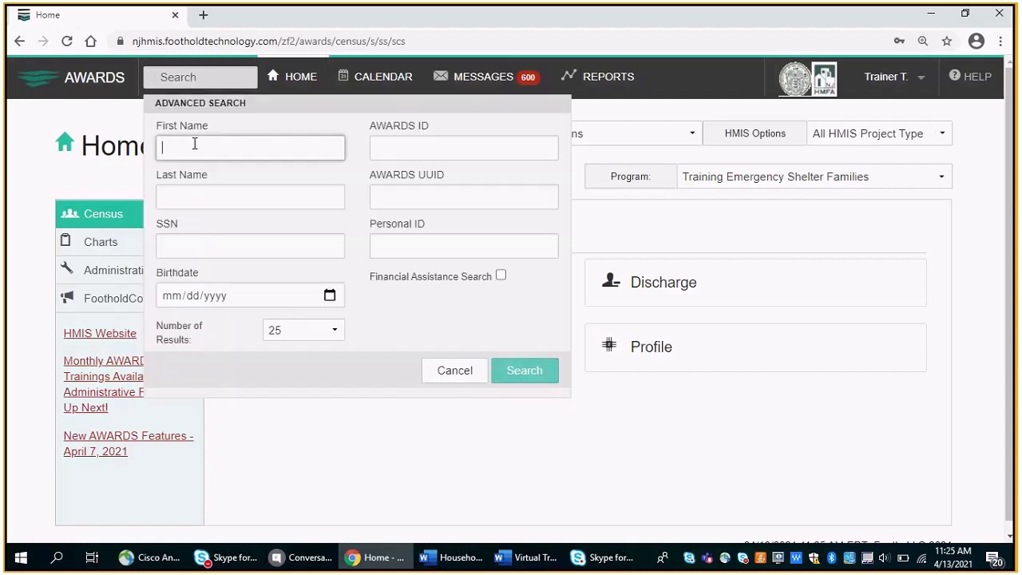
text(momma)
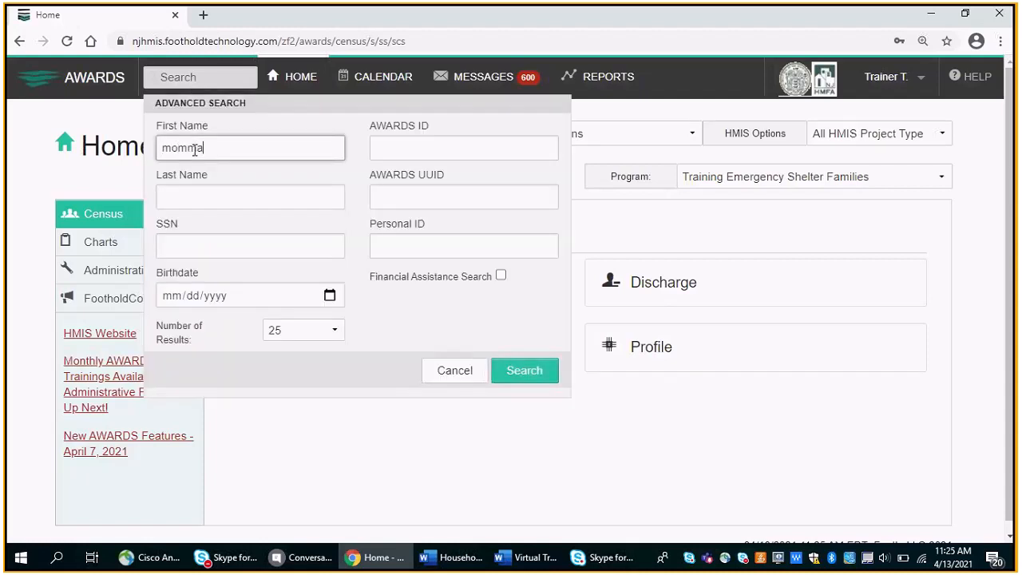
click(188, 197)
text(bear)
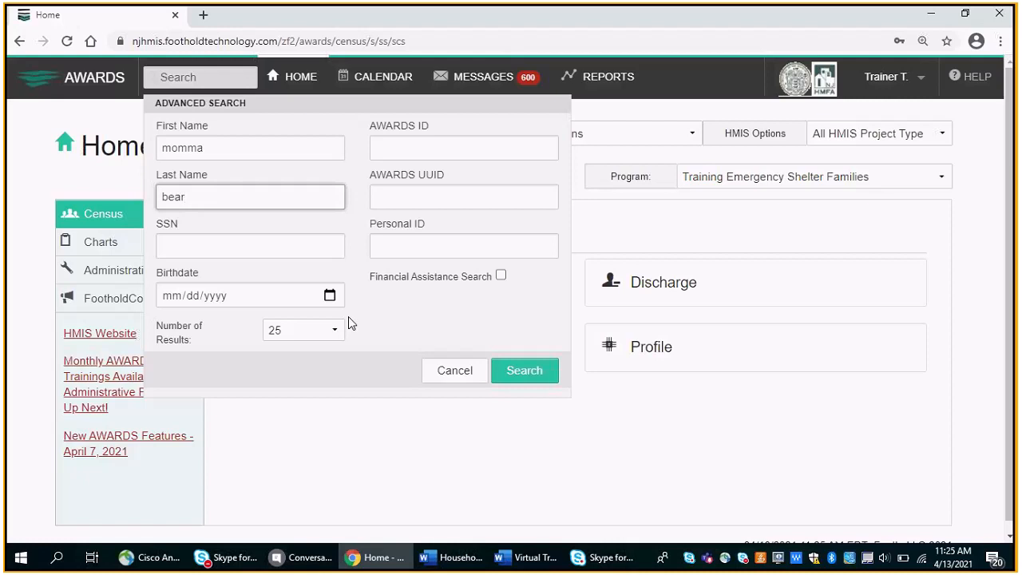
click(538, 372)
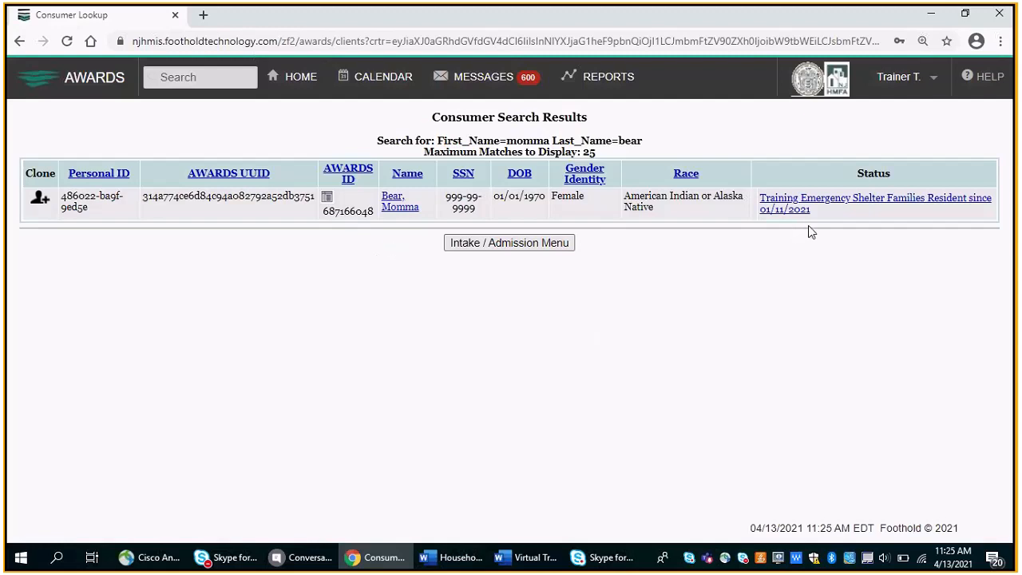
Open the found client's face sheet and its Household Composition with the complete history
click(414, 209)
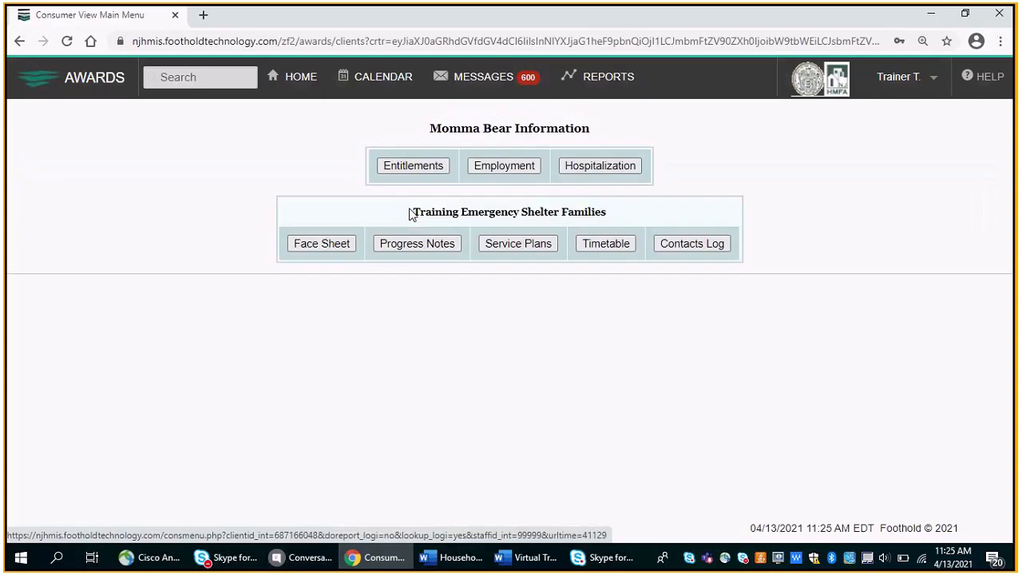
click(329, 243)
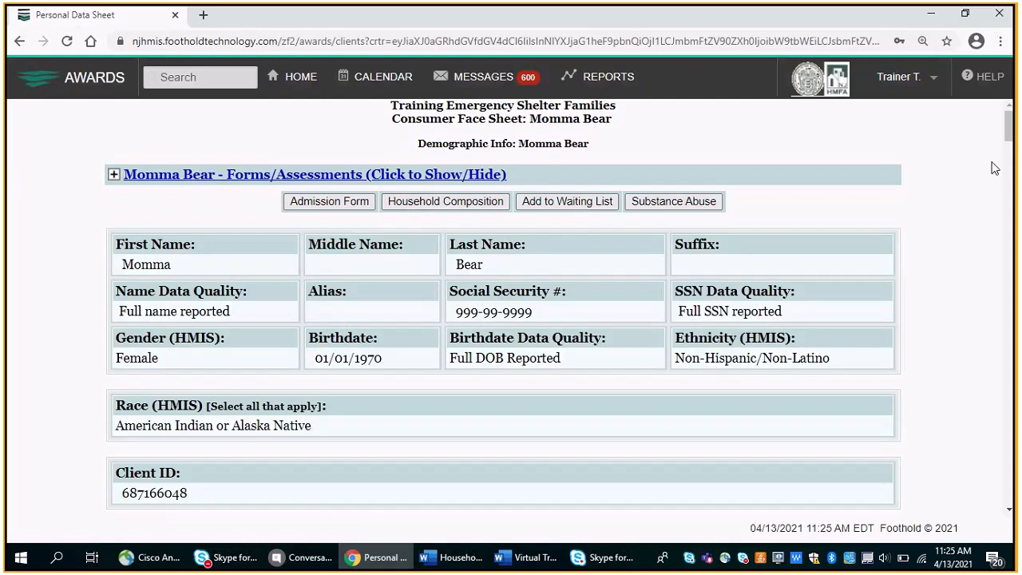
drag(1010, 134, 1008, 135)
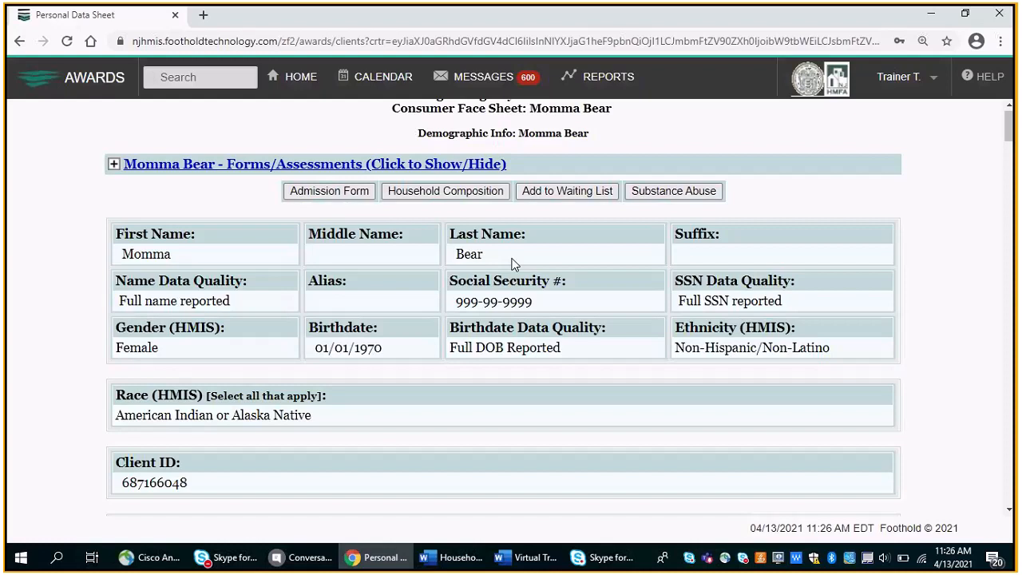
click(432, 193)
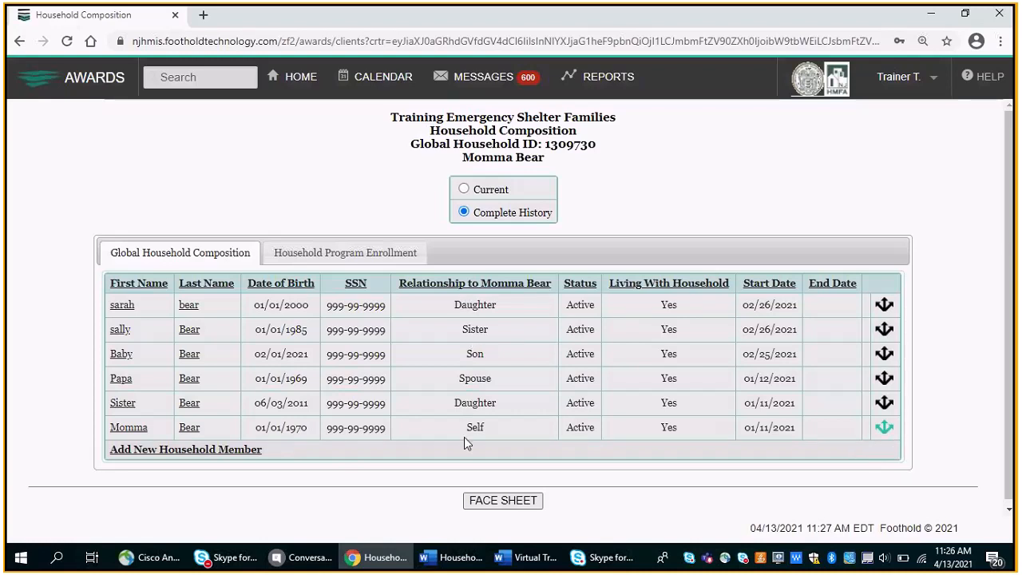
Set the first listed member's relationship to the client as Daughter and save the client's household relationships
click(884, 430)
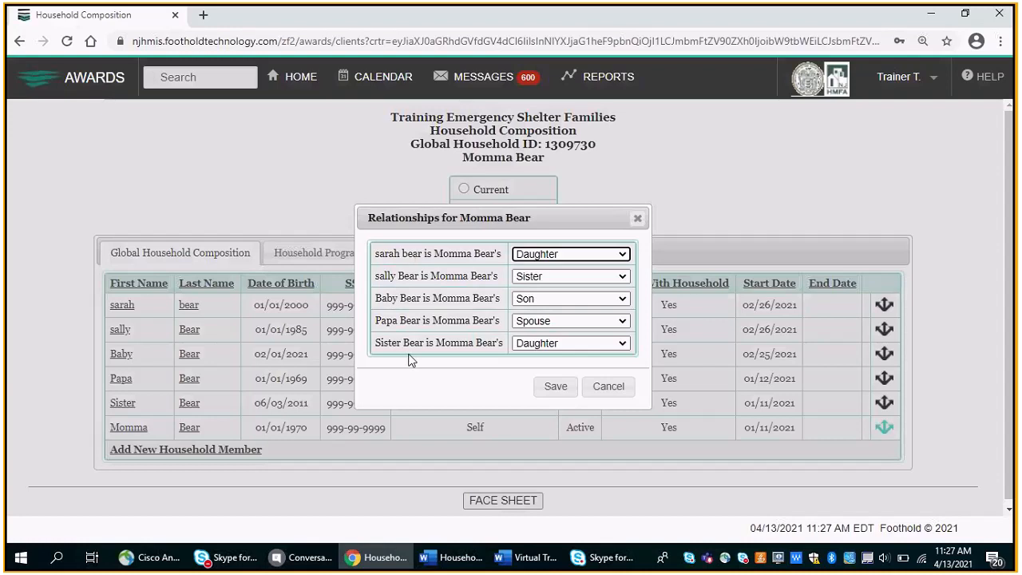
click(574, 256)
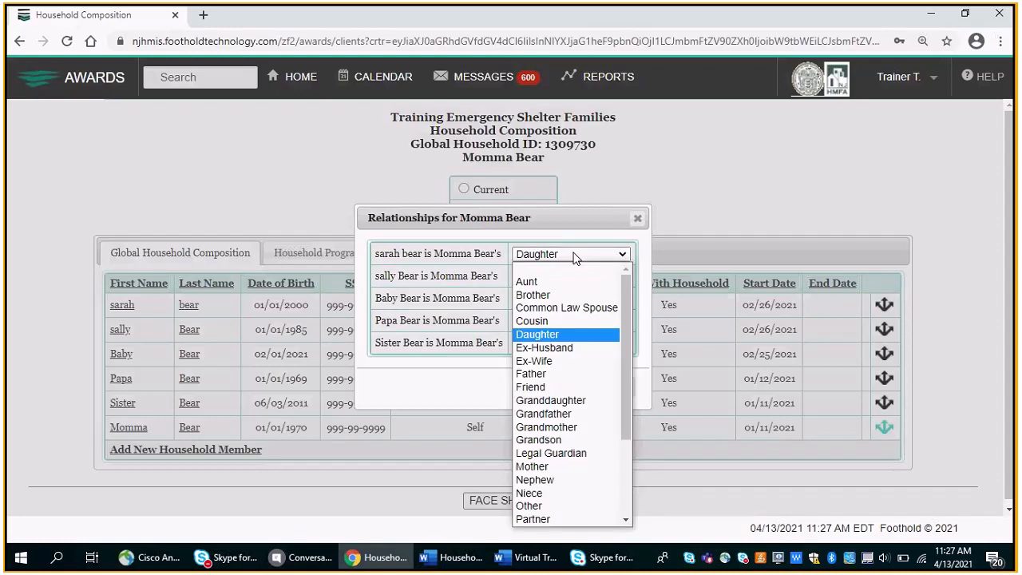
click(569, 339)
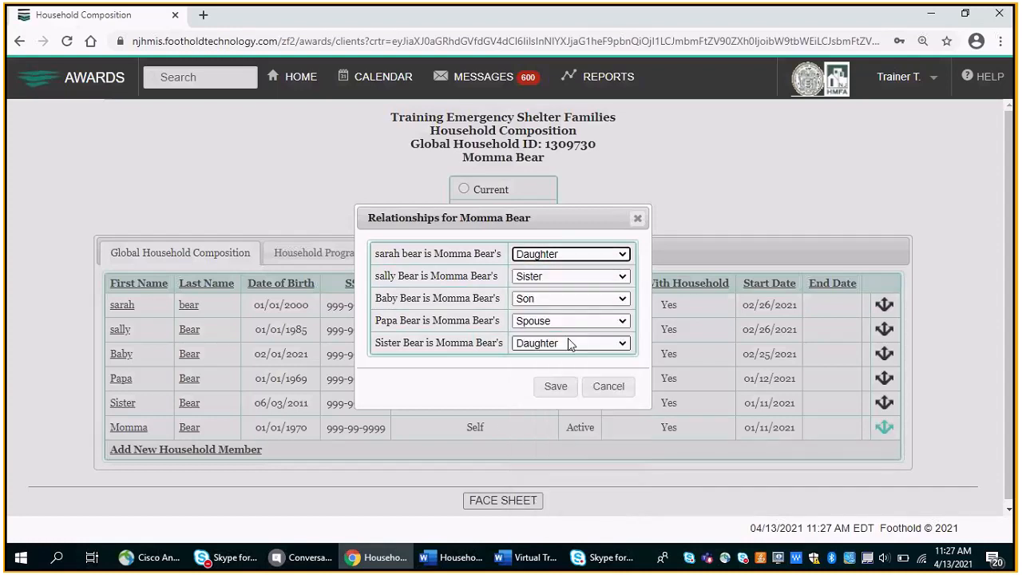
click(562, 391)
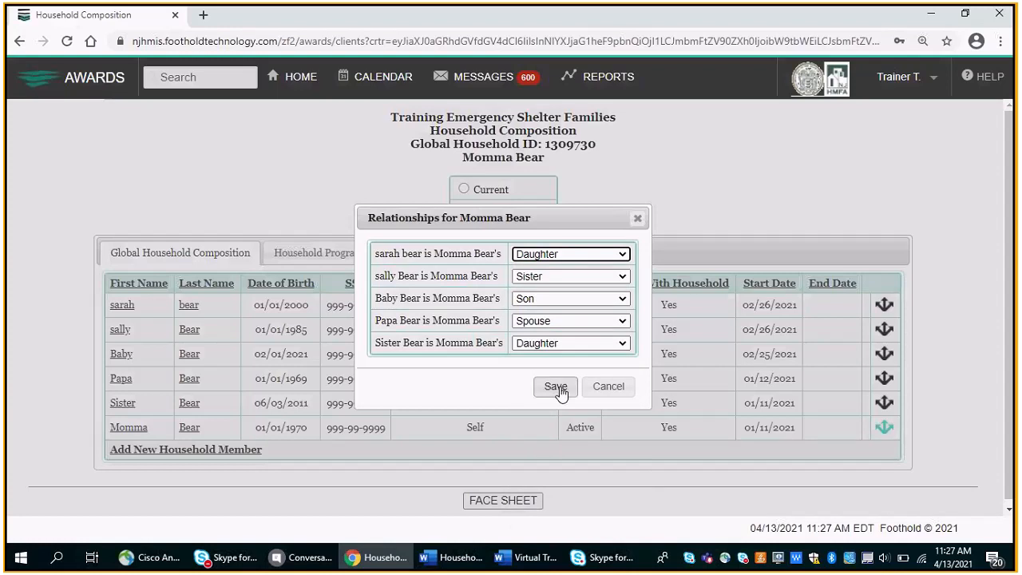
click(556, 388)
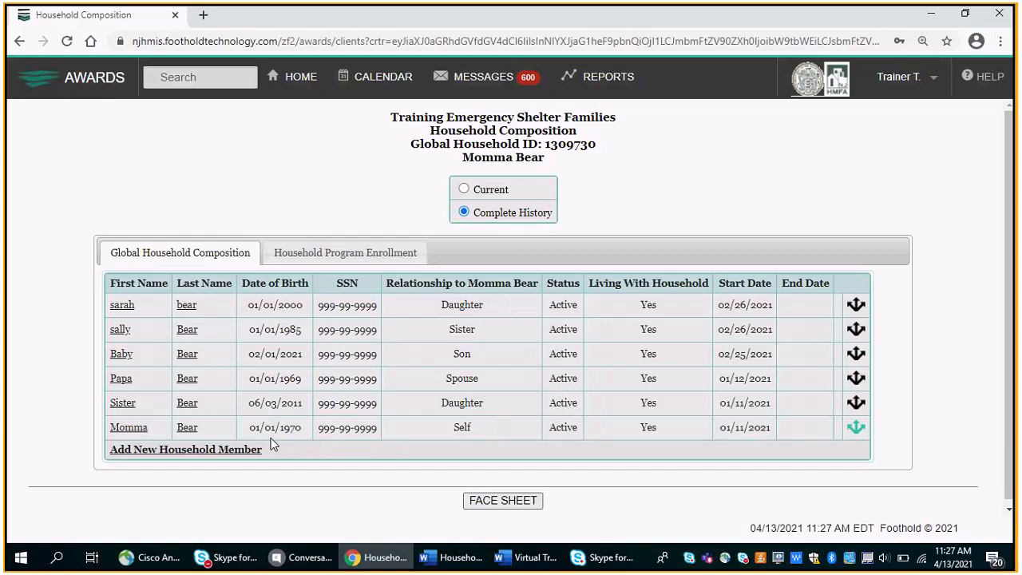
Examine the Household Program Enrollment for the primary client and the eligibility and birth dates of the other members
click(276, 254)
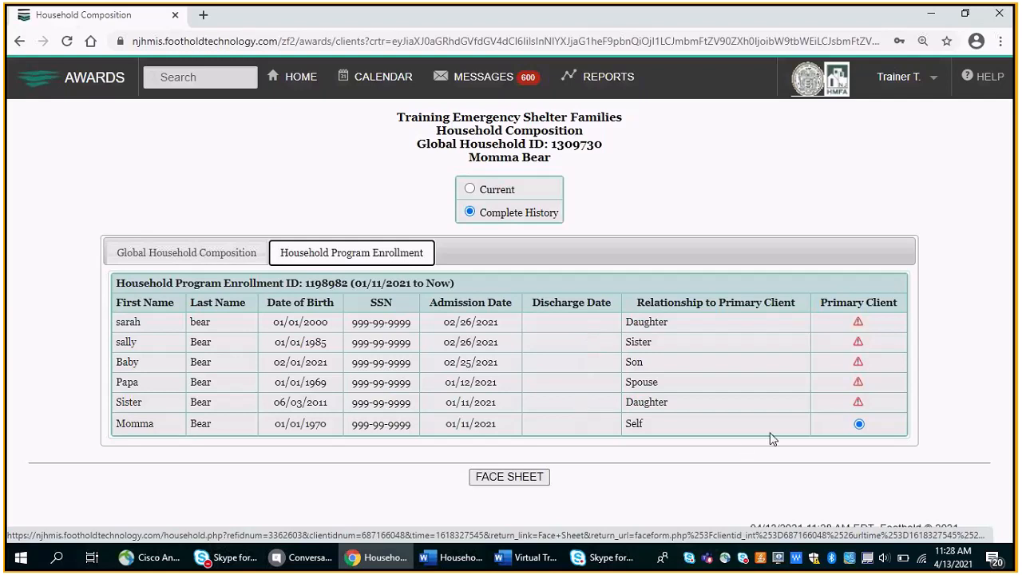
click(860, 425)
mouse_move(859, 408)
click(277, 405)
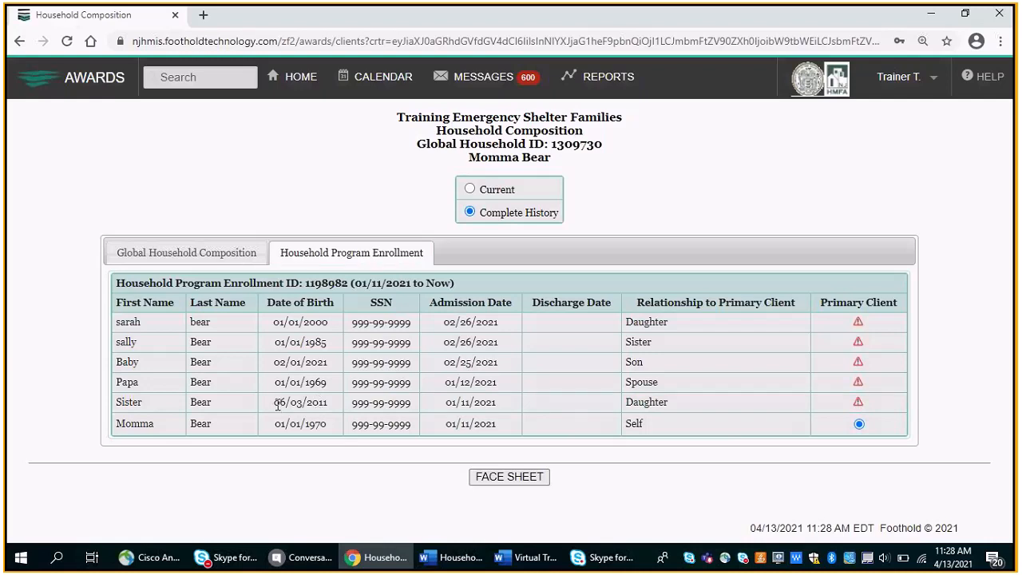
drag(277, 405, 333, 406)
drag(274, 384, 330, 385)
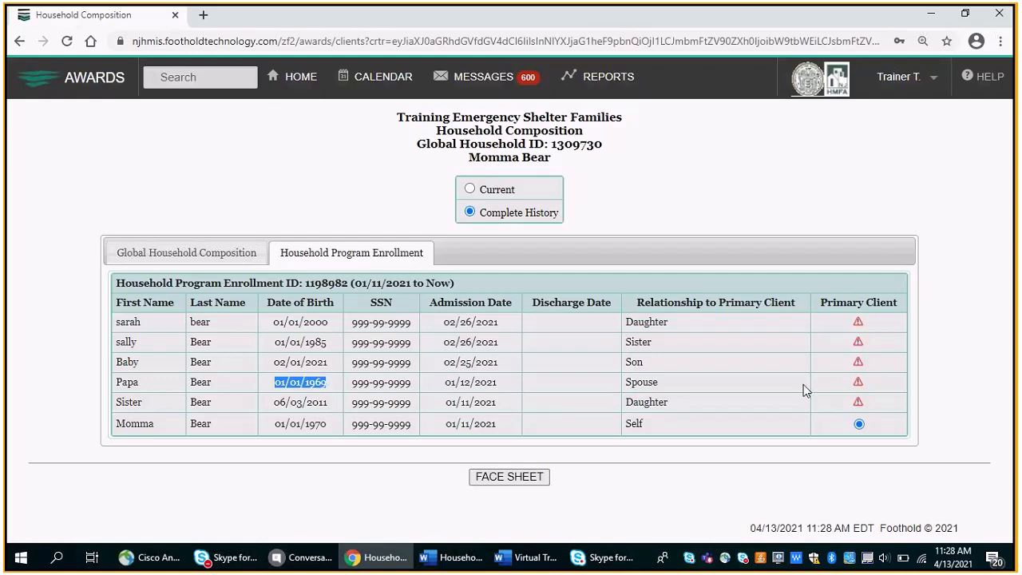
mouse_move(860, 389)
drag(118, 420, 167, 432)
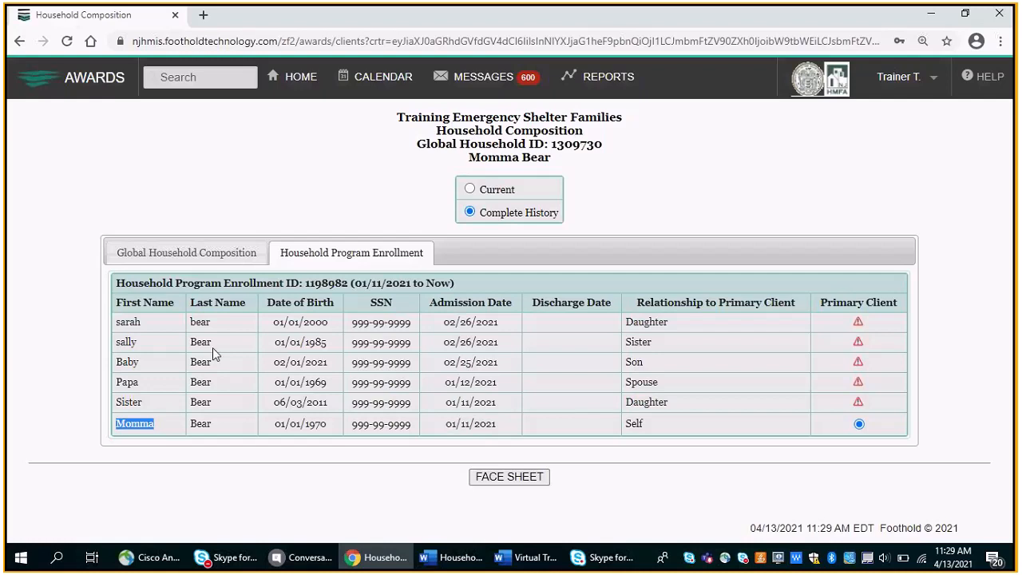
Compare the Global Household Composition with the Household Program Enrollment of the same family
click(186, 254)
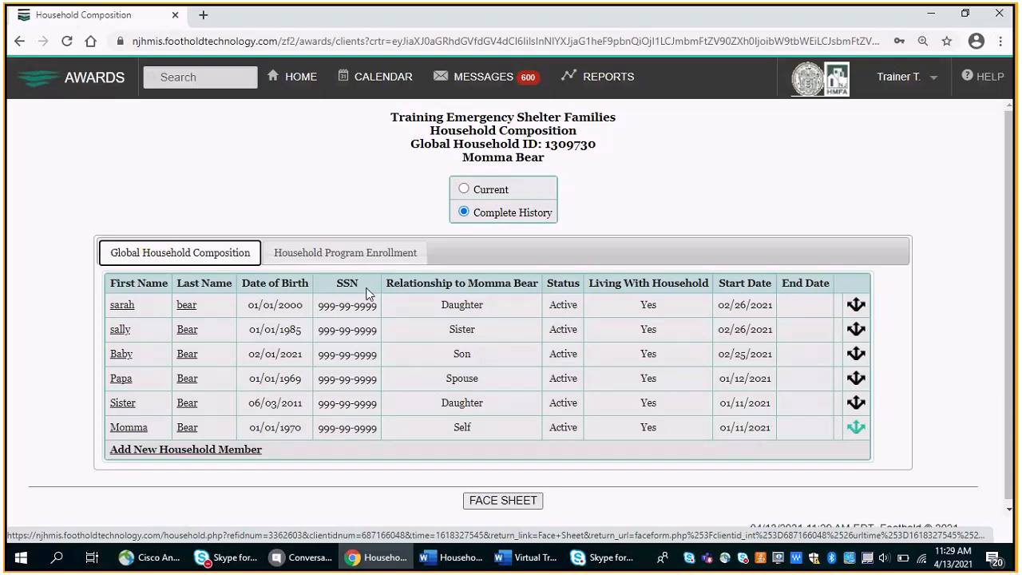
click(352, 254)
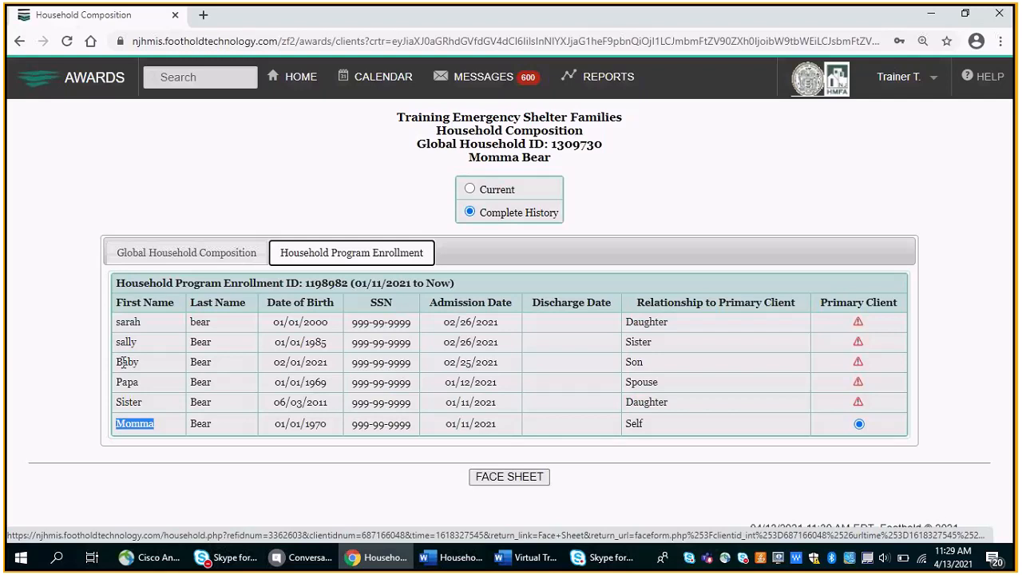
click(157, 257)
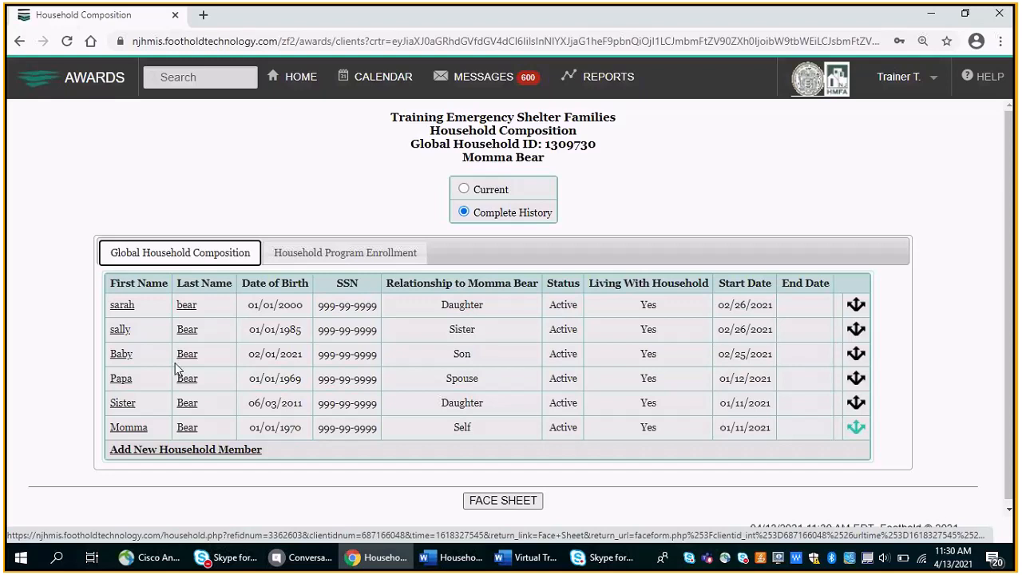
Open the client's own global household record, check its start date, and continue back to the household list
click(121, 429)
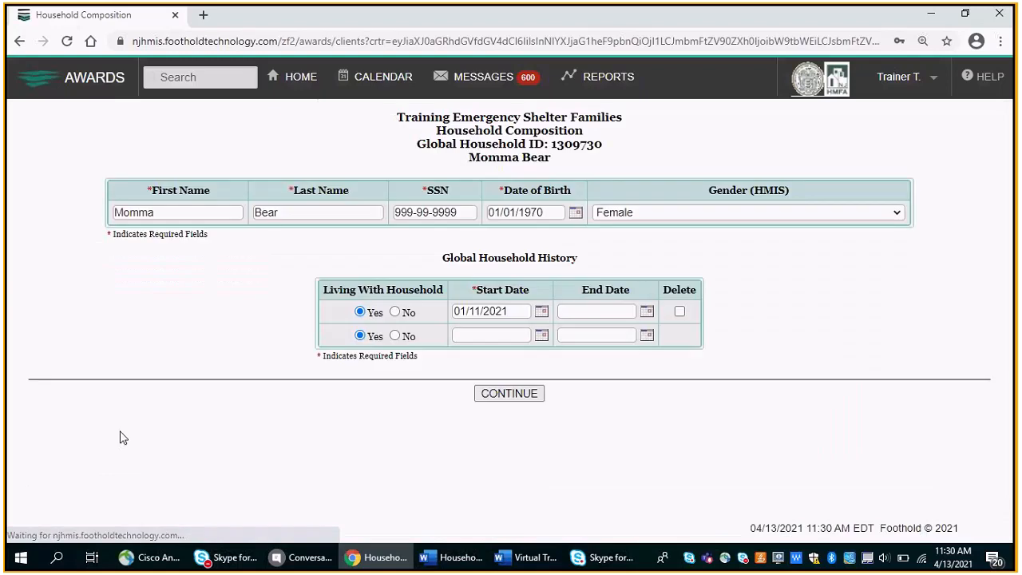
click(518, 311)
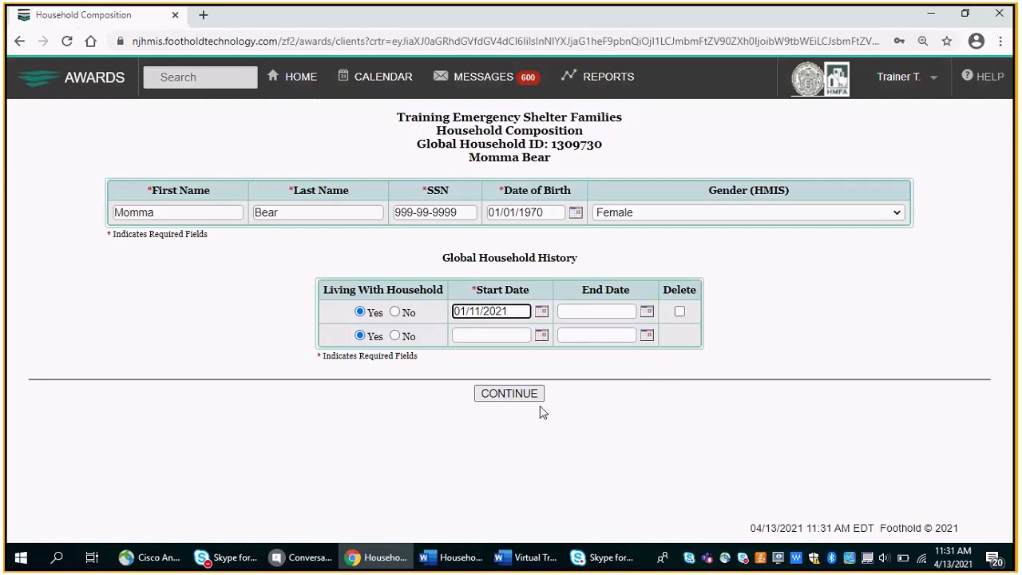
click(508, 394)
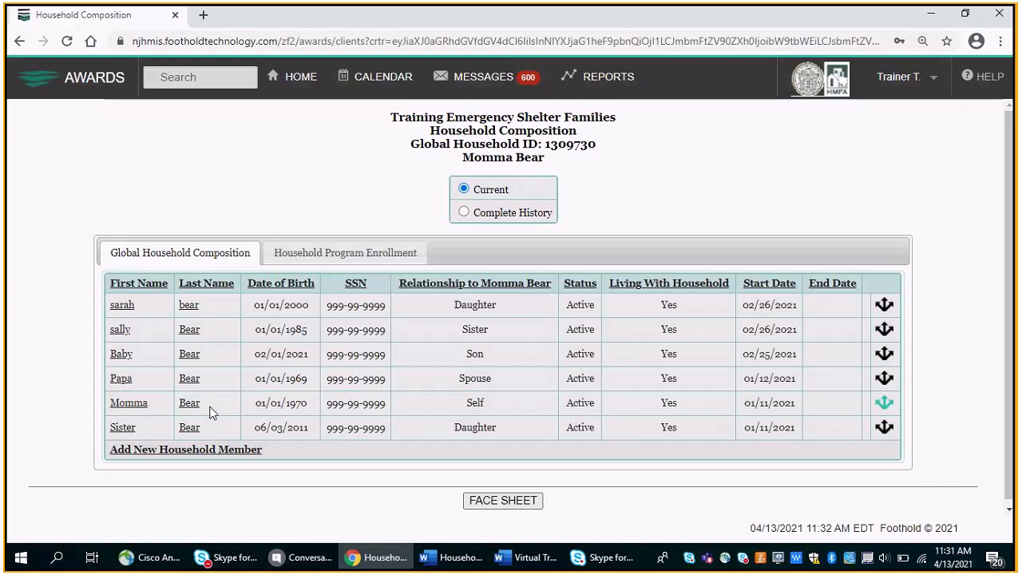
Sort the global household members by start date and show the complete history
click(755, 294)
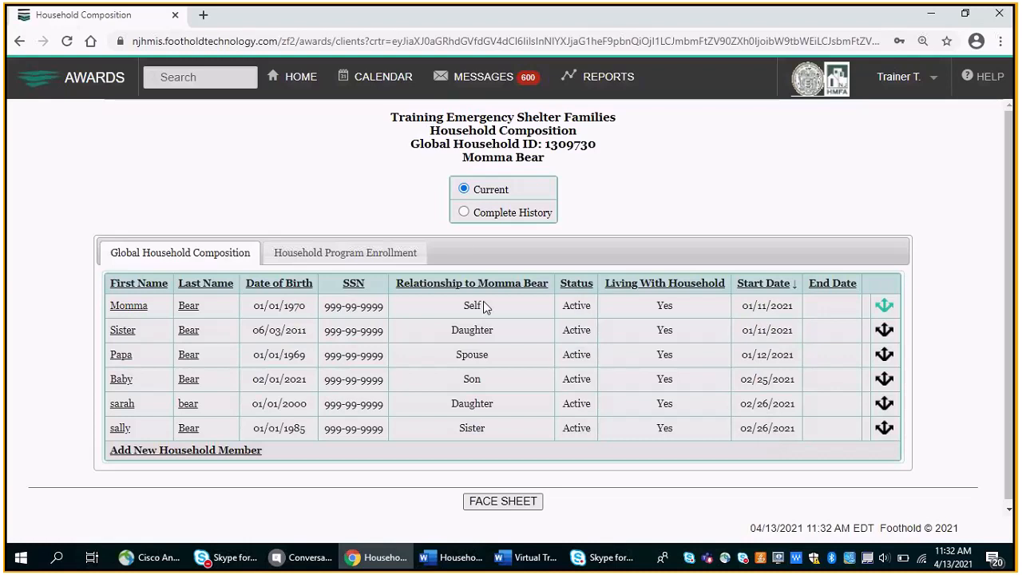
click(464, 213)
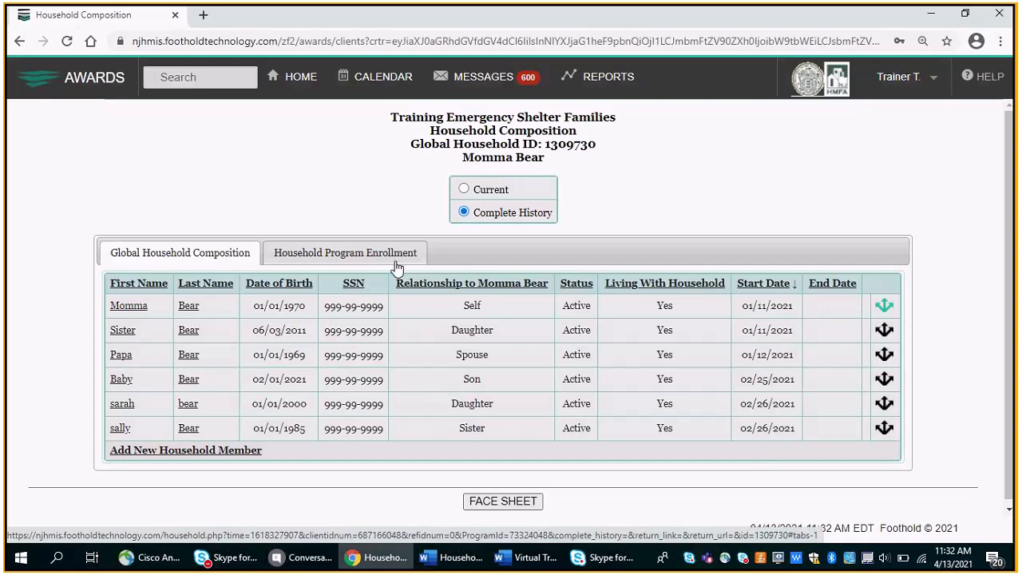
Begin adding a new household member and search for existing clients by the member's first and last name
click(243, 452)
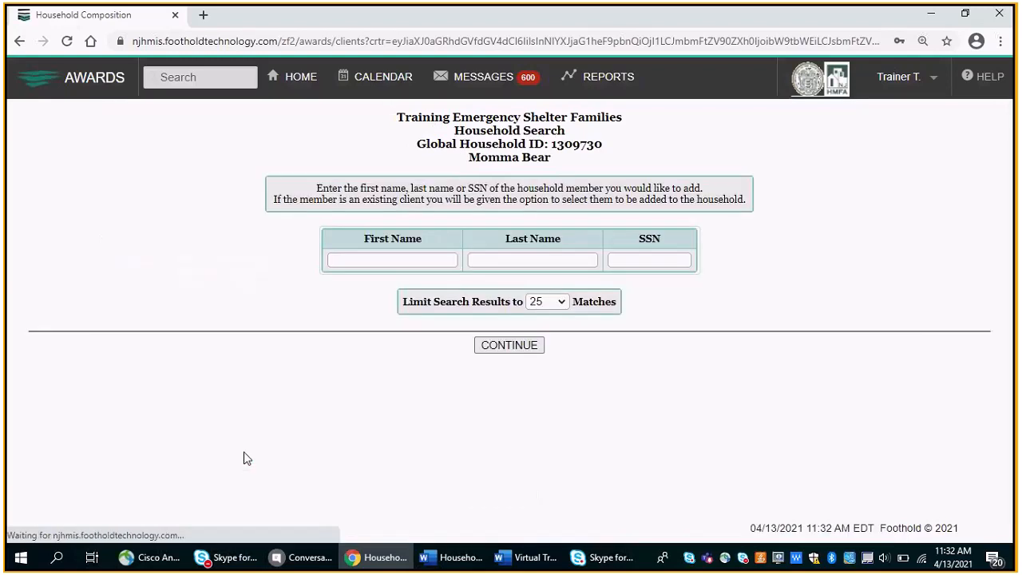
click(402, 266)
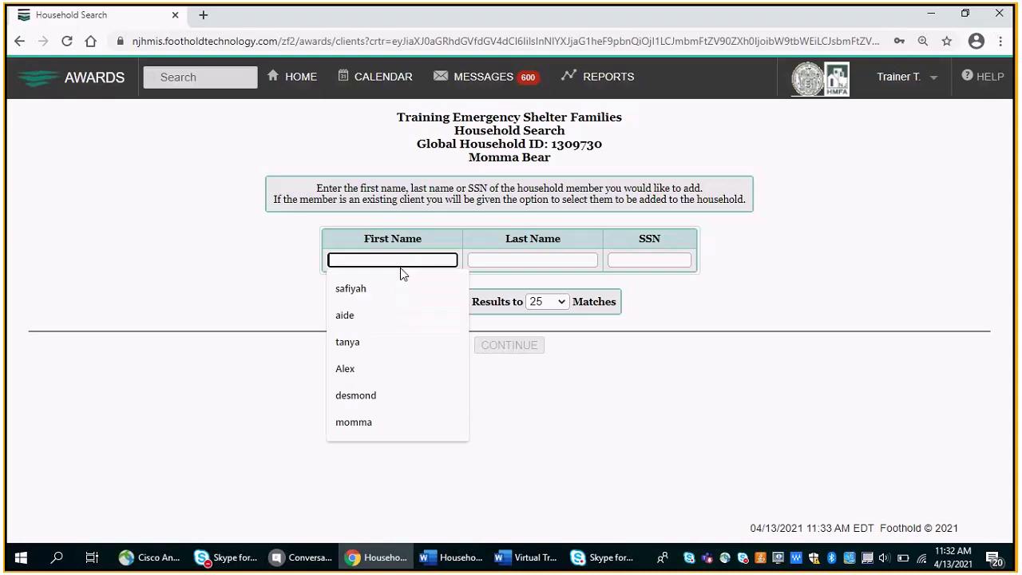
text(sasha)
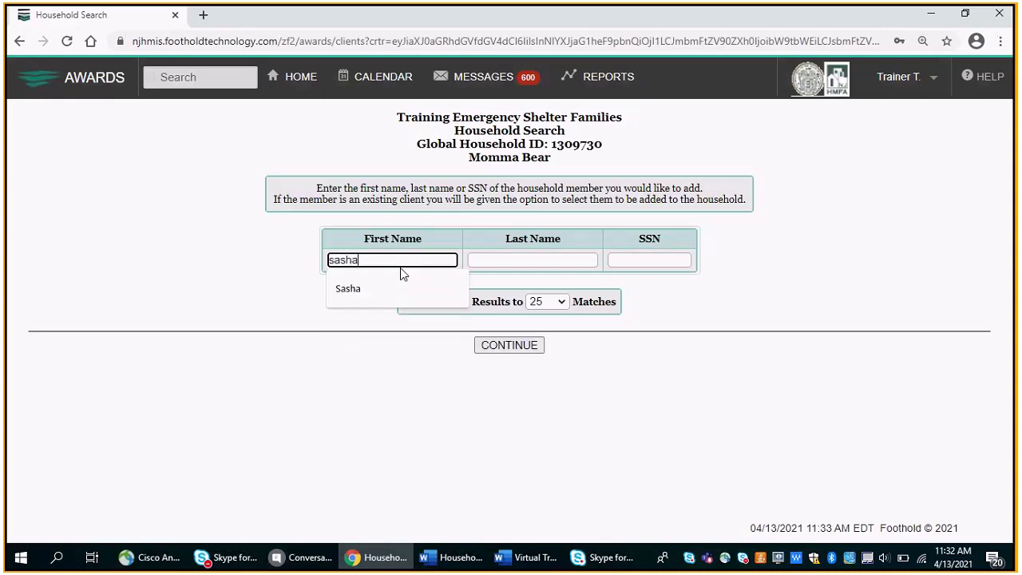
click(509, 266)
text(e)
key(BackSpace)
text(bea)
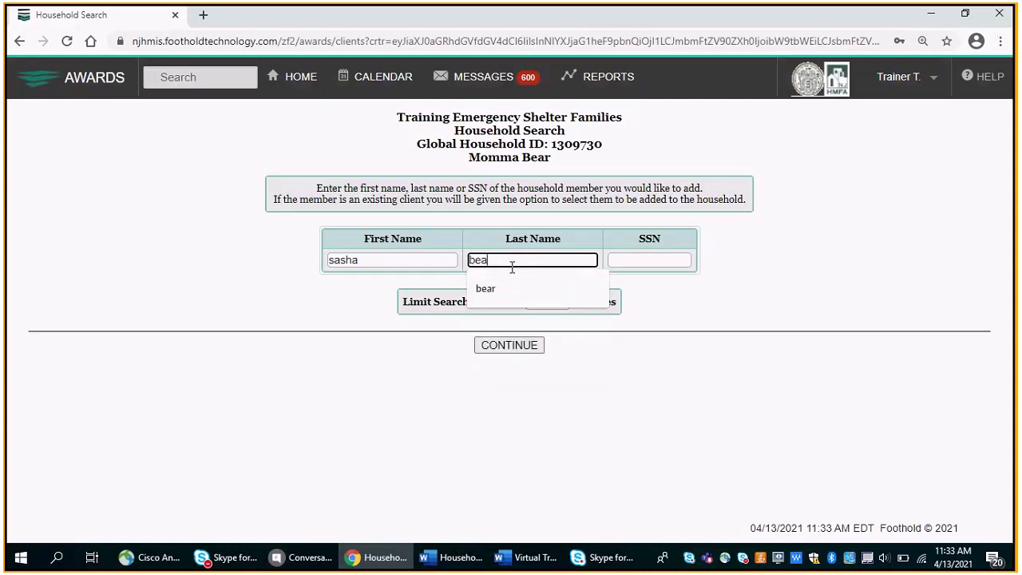
click(495, 289)
click(519, 352)
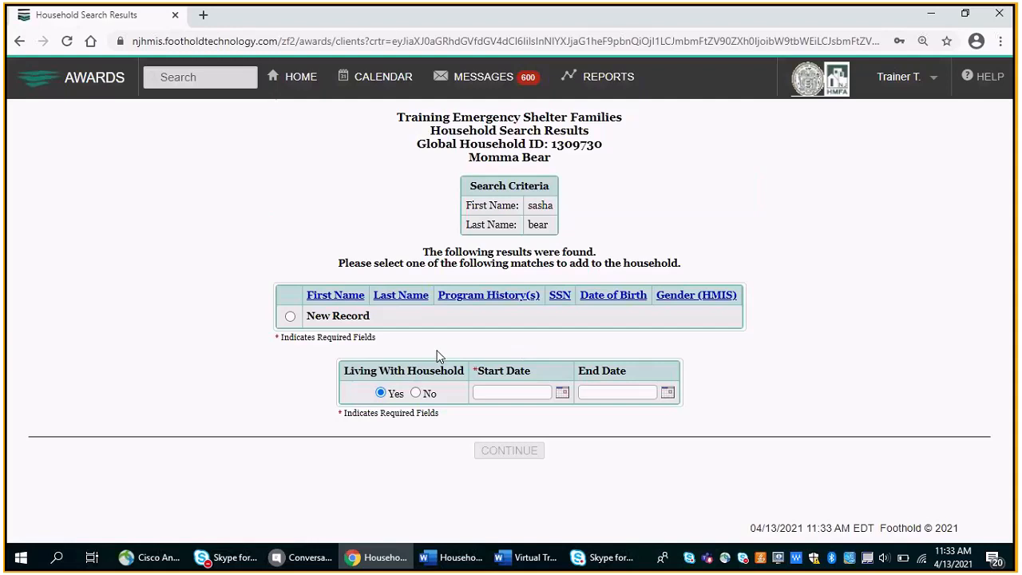
Choose New Record for the member and enter the SSN, date of birth and gender Female
click(290, 316)
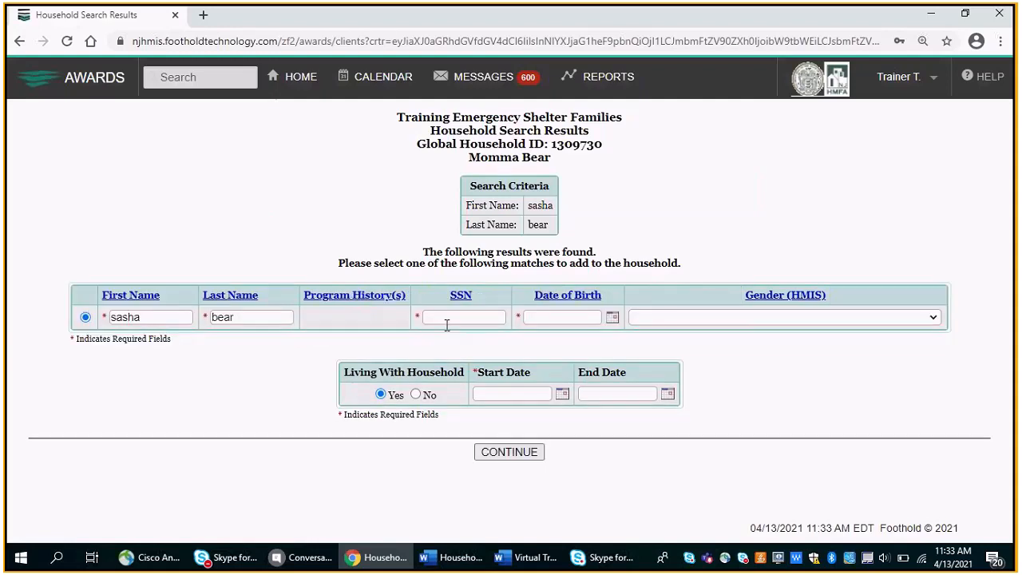
click(447, 320)
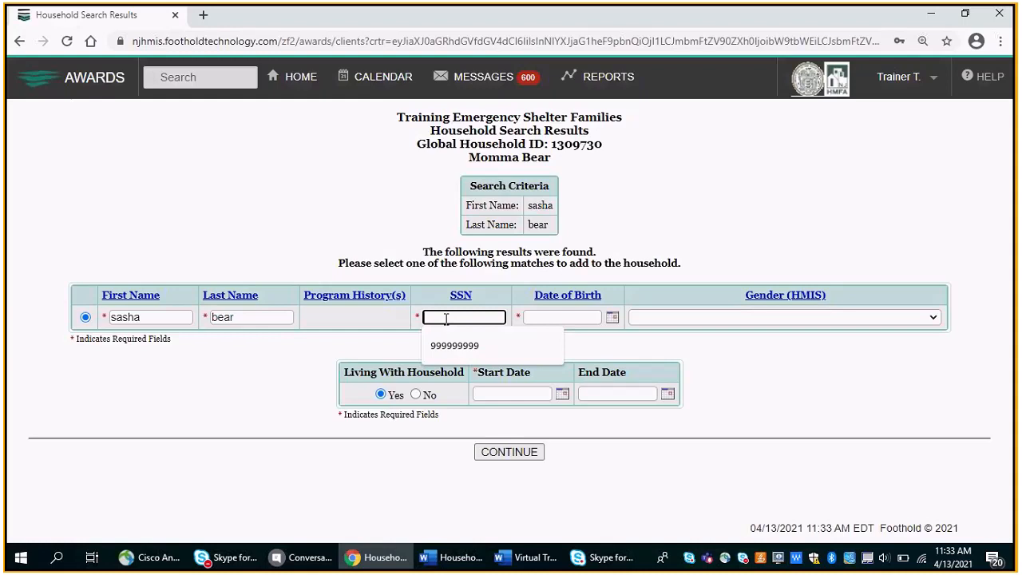
text(9999)
click(454, 345)
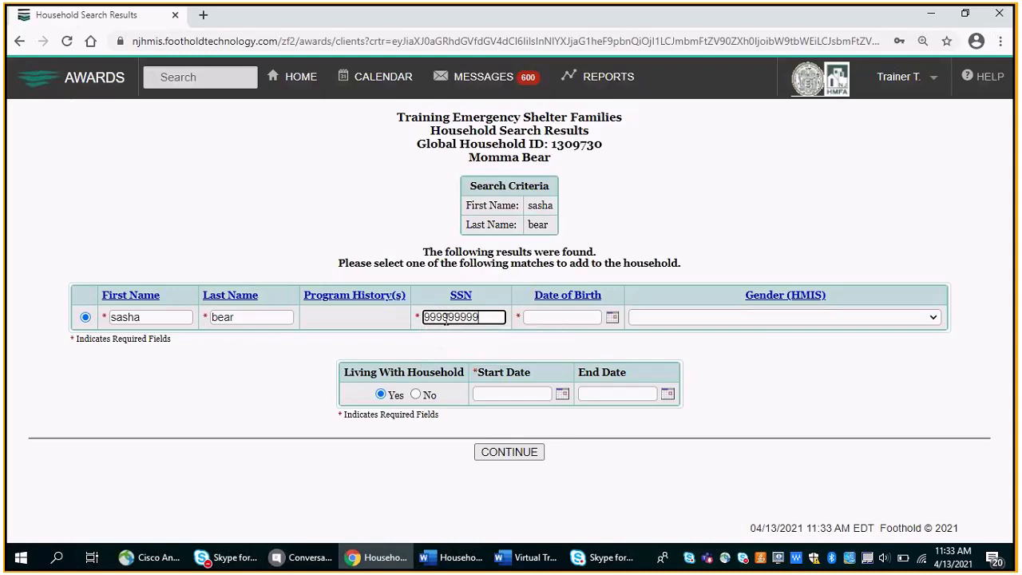
click(613, 318)
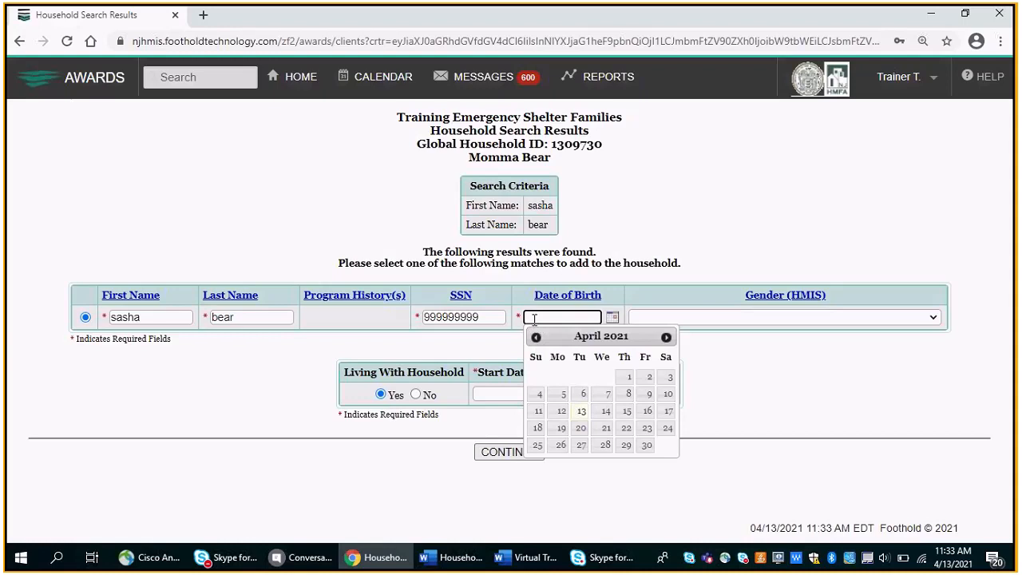
click(534, 318)
text(01/01)
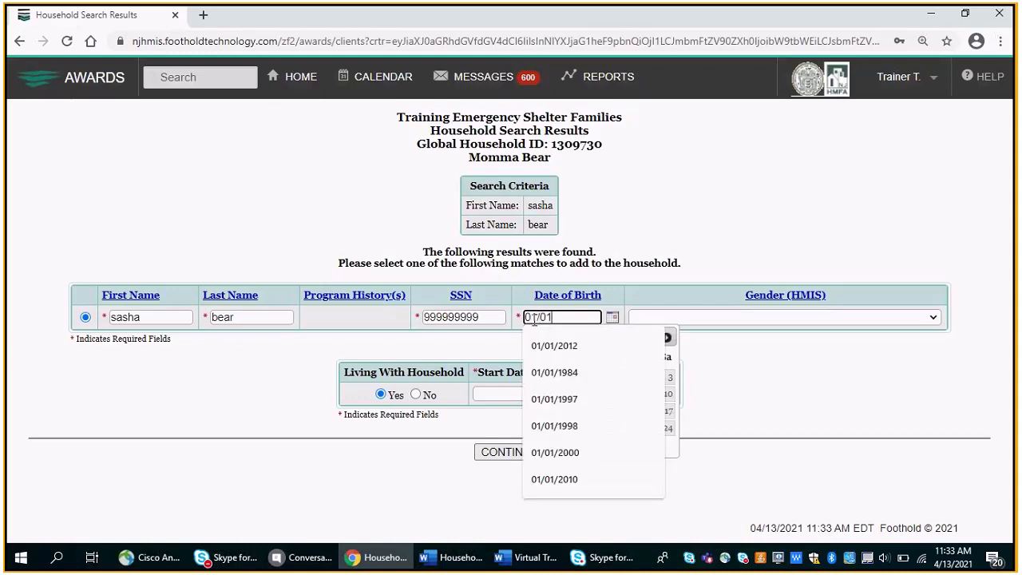
text(/2020)
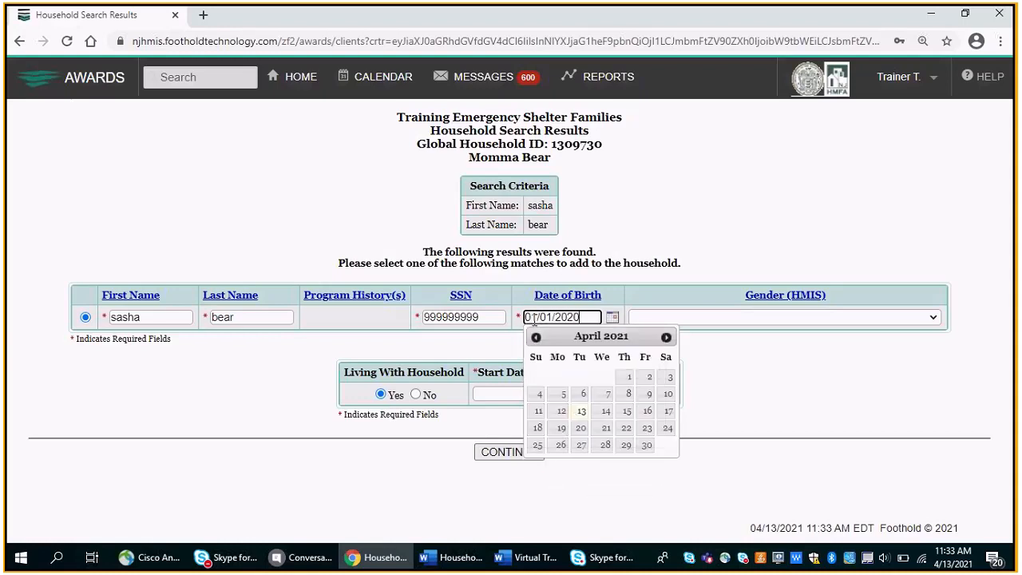
click(841, 320)
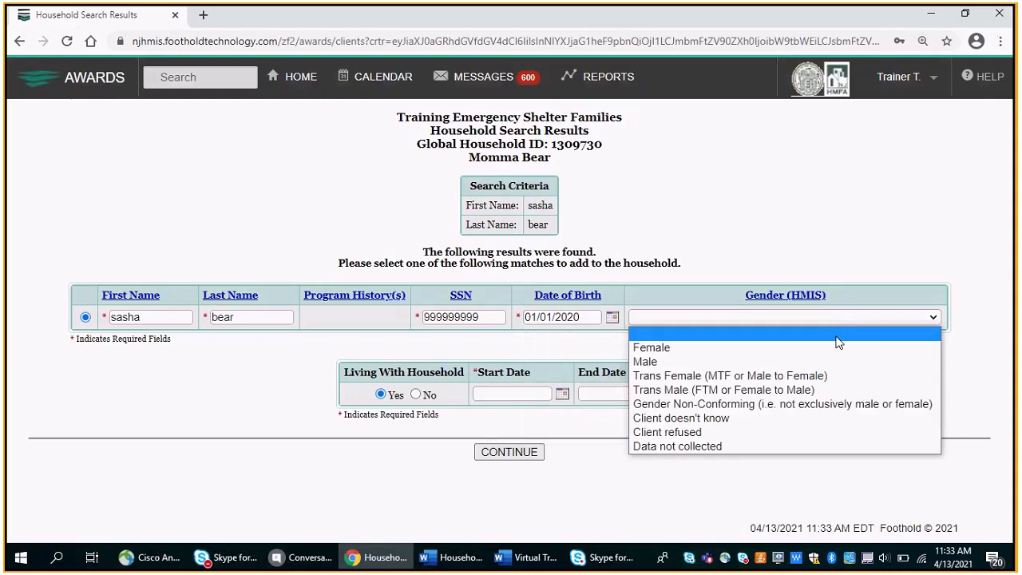
click(839, 349)
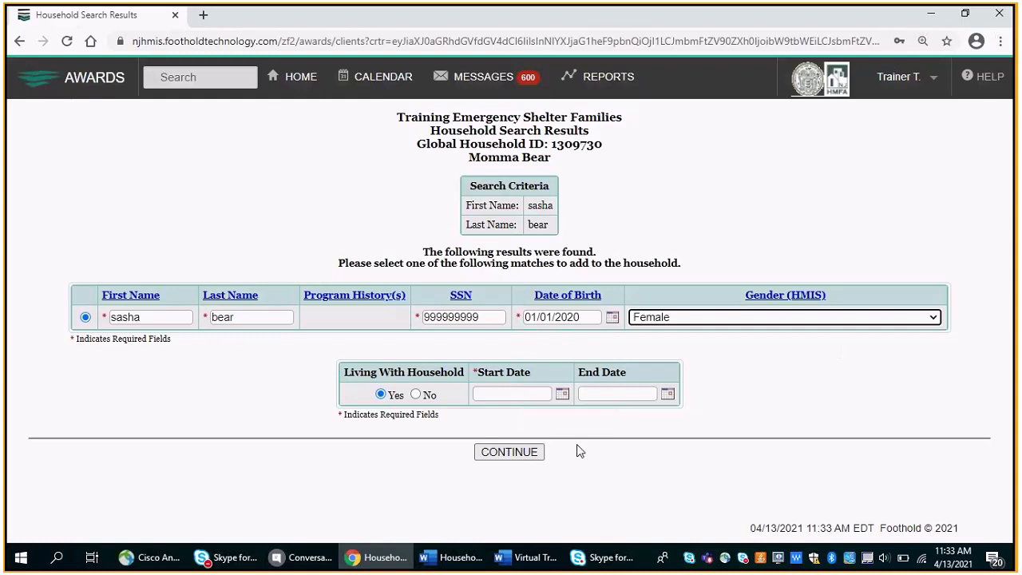
Set the new member's household start date to 4/13/2021, submit the record, and decline admission into the program
click(495, 392)
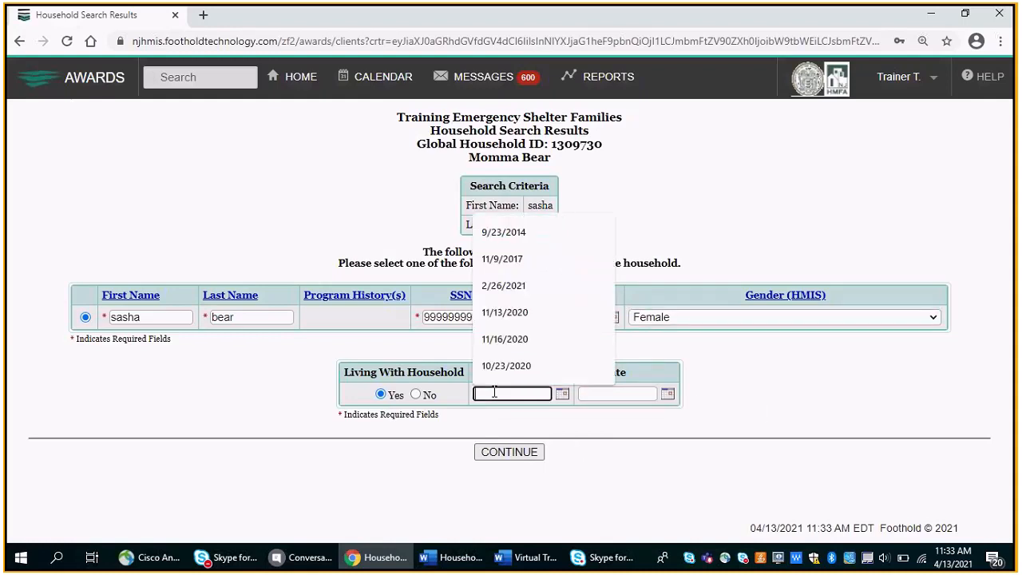
click(843, 387)
click(503, 391)
text(4)
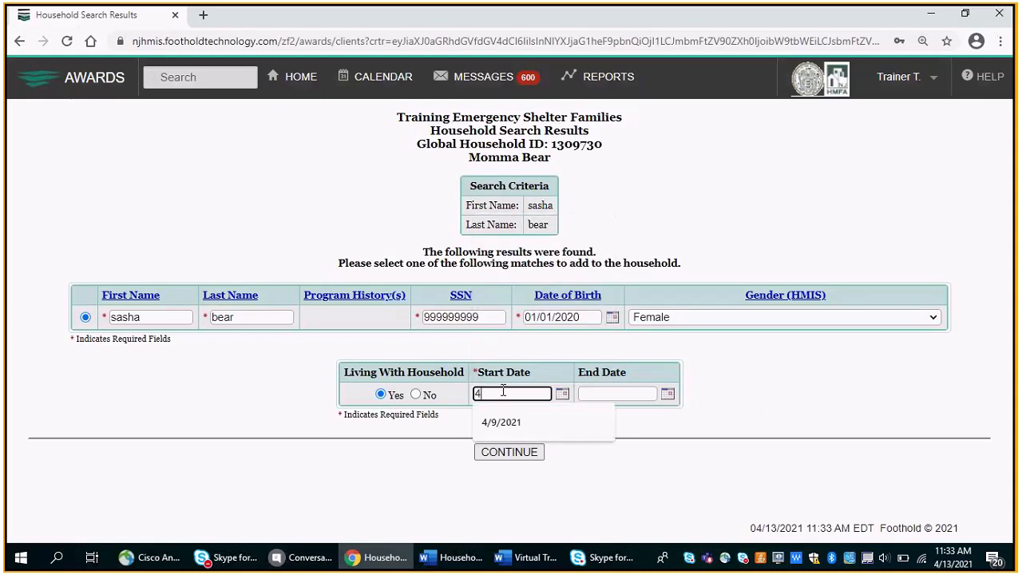
text(/13/2021)
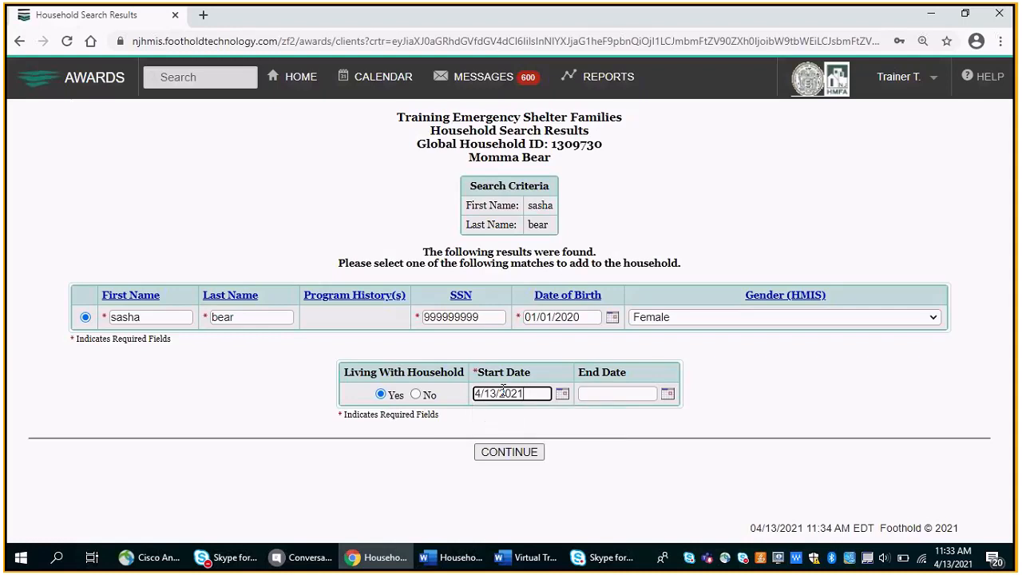
click(512, 452)
click(512, 452)
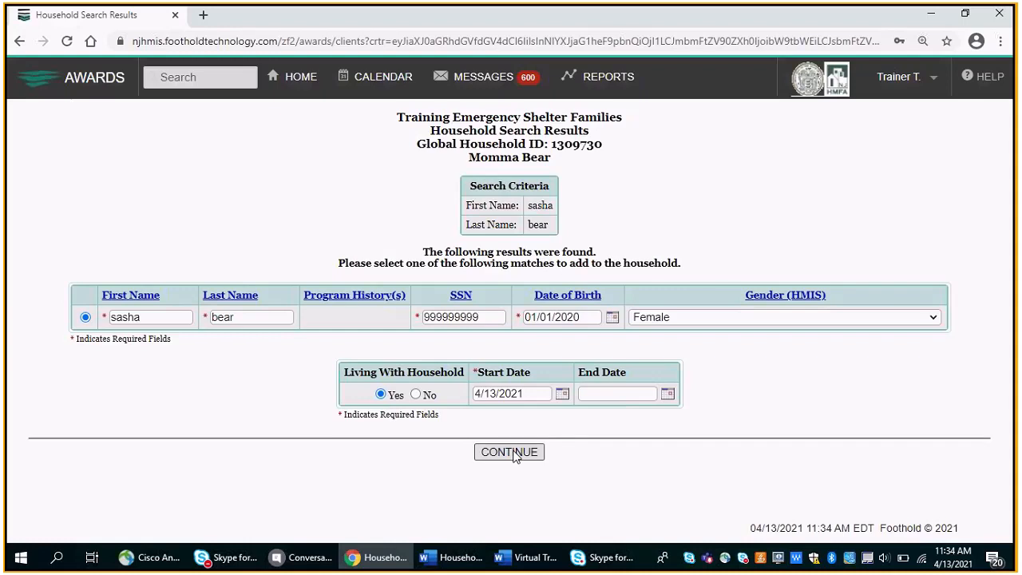
click(513, 454)
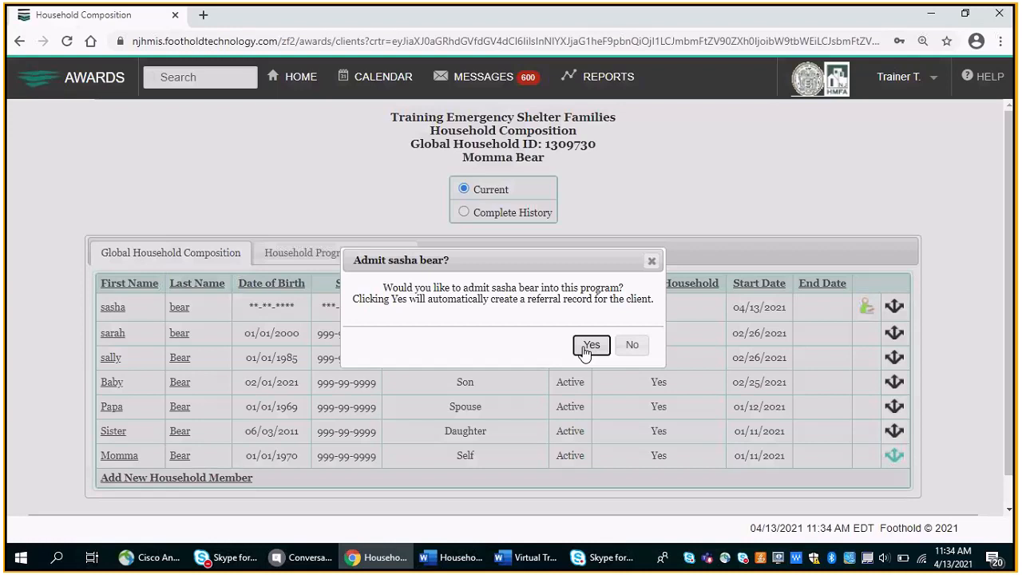
click(629, 350)
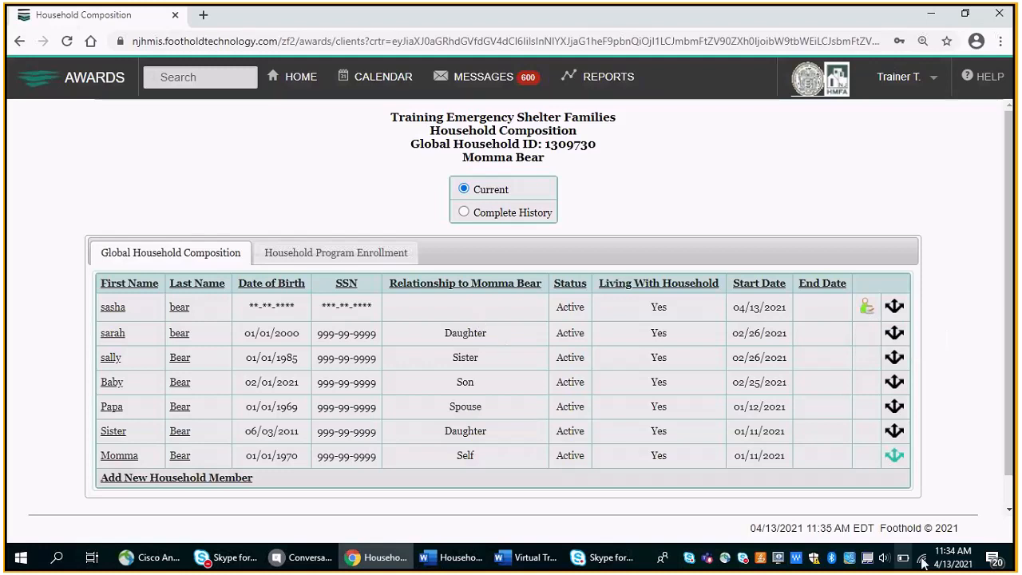
Set the new member's relationship to the primary client as Daughter and save the relationships
click(896, 458)
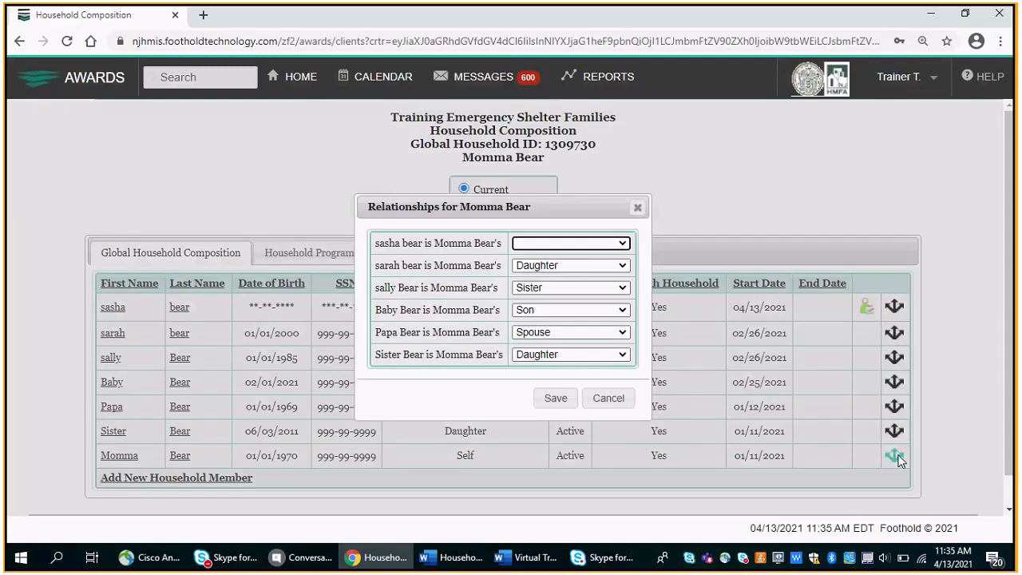
click(606, 249)
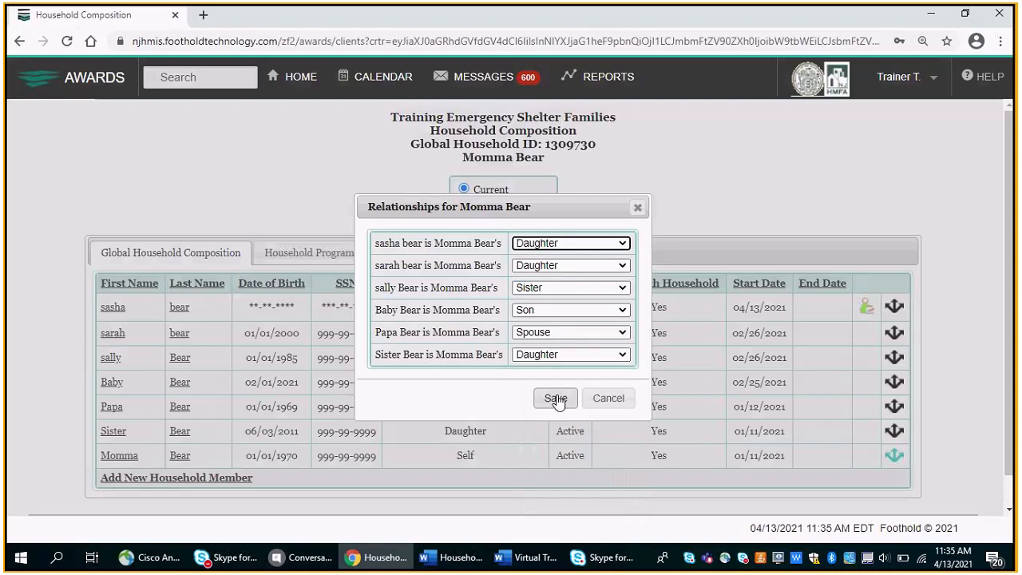
click(556, 400)
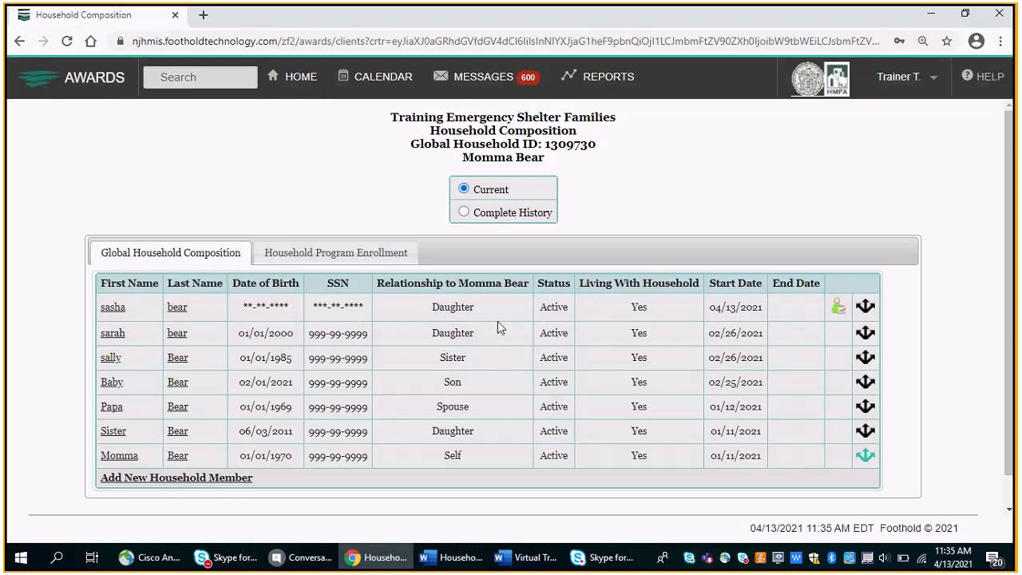
Check the Household Program Enrollment for the new member and return to the Global Household Composition with its complete history
click(276, 260)
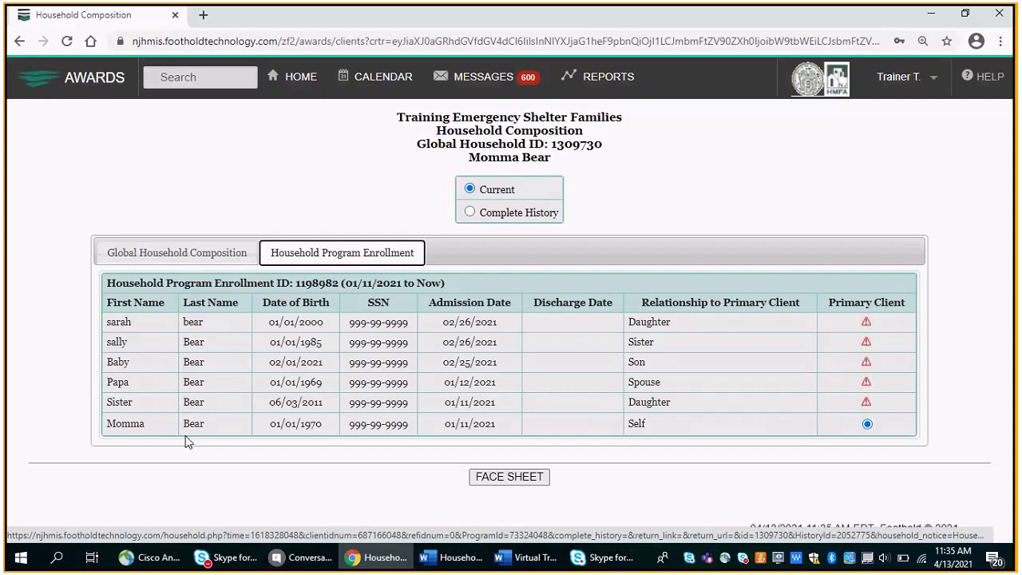
click(217, 254)
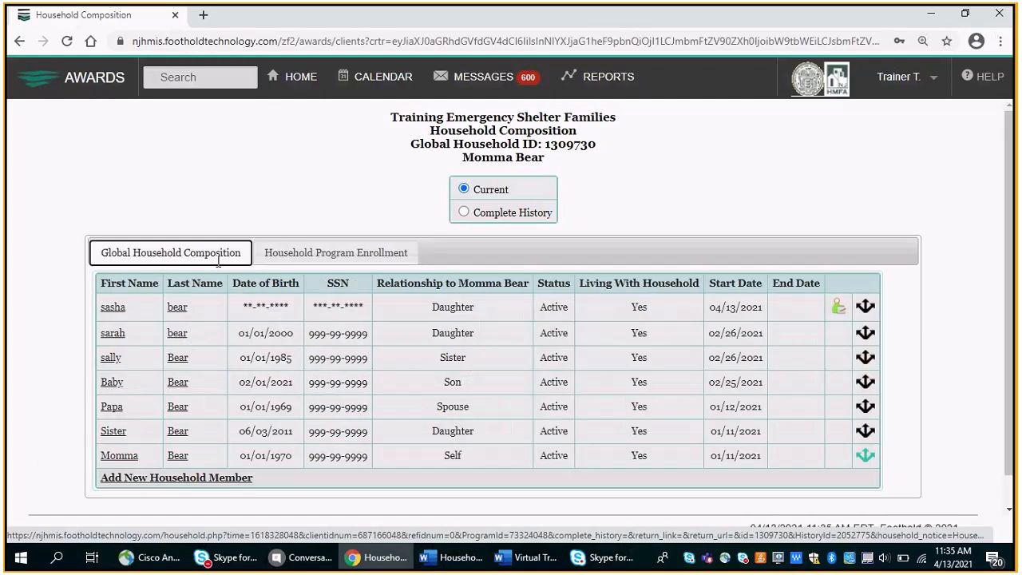
click(464, 212)
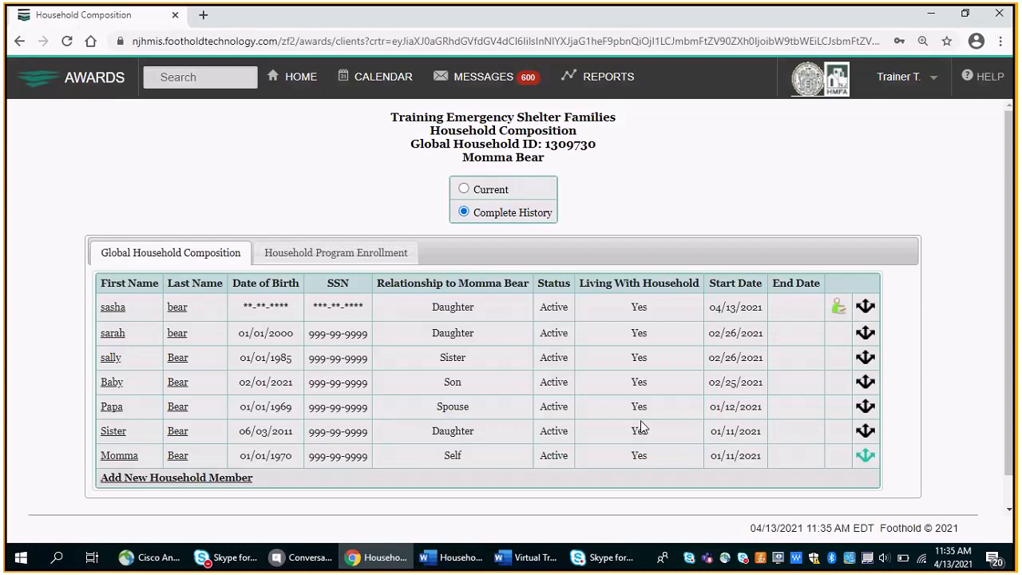
Start the program admission of the newly added daughter and accept the automatic referral record to open her admission form
click(839, 308)
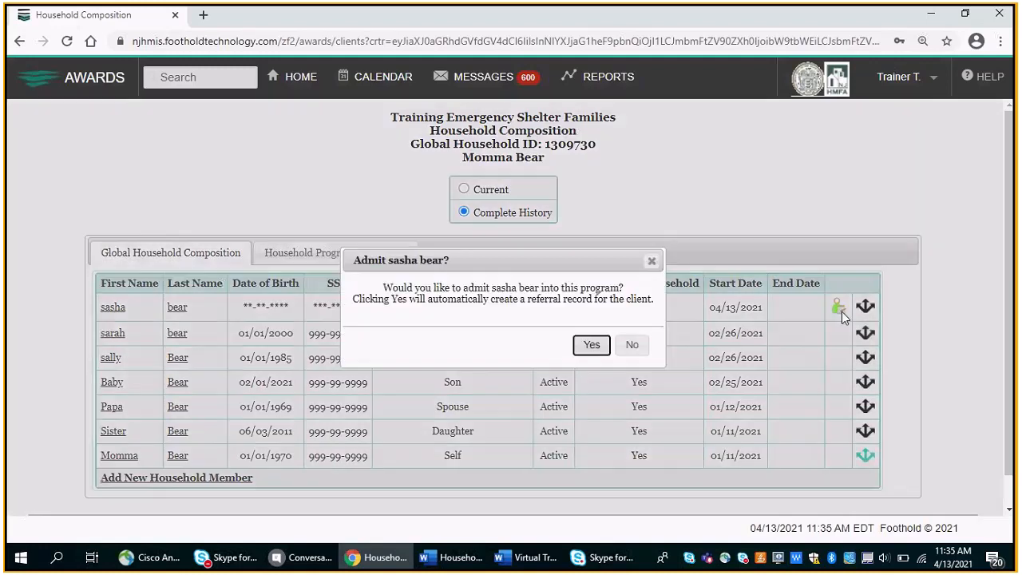
click(592, 347)
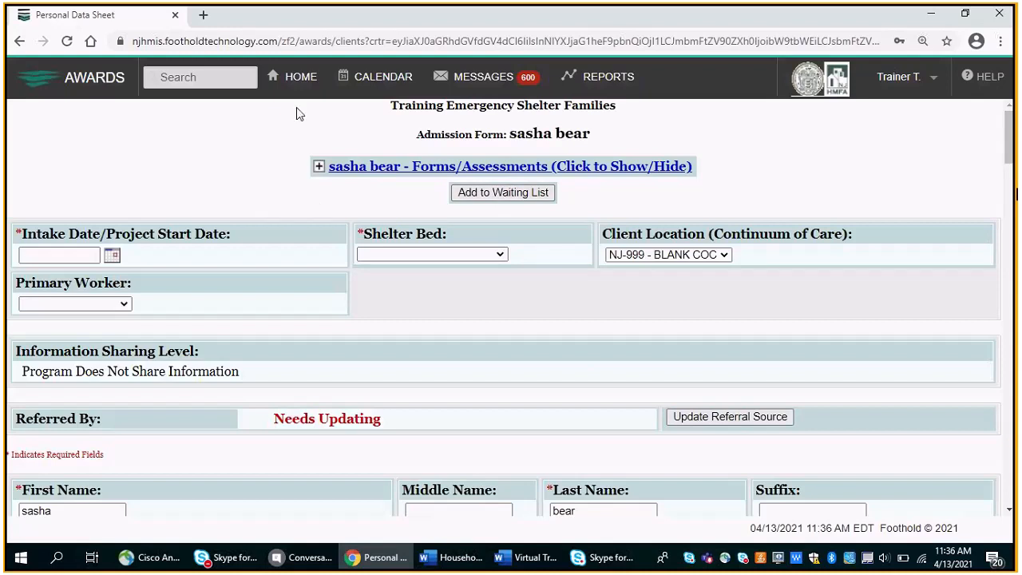
Leave the admission form and open the Face Sheet consumer selection for Training Emergency Shelter Families
click(296, 76)
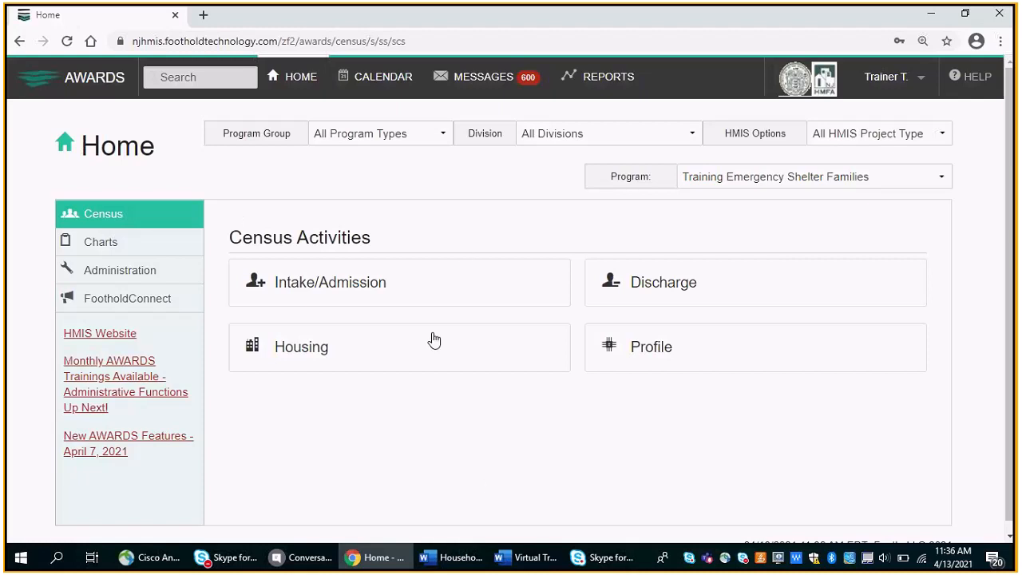
click(621, 361)
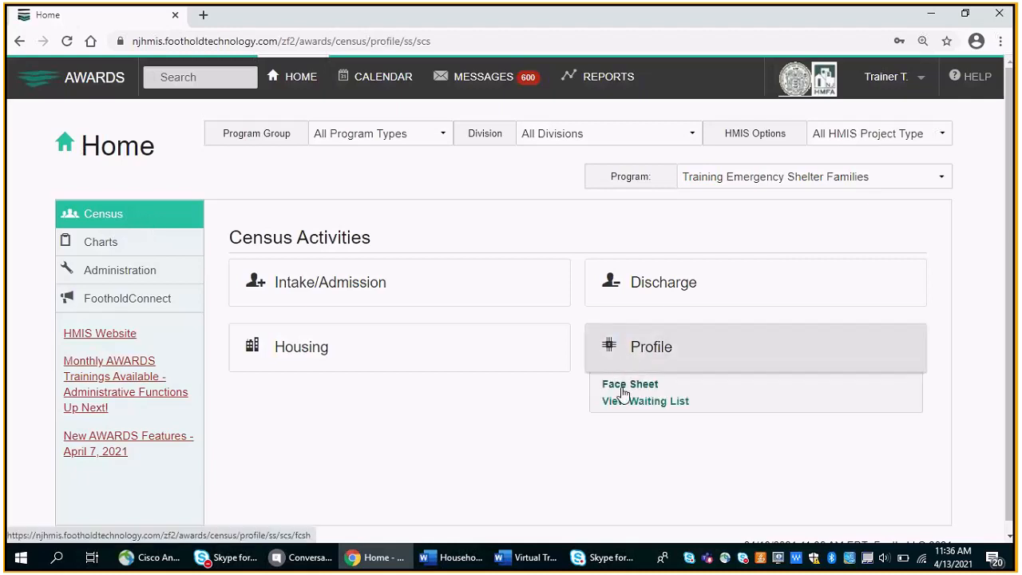
click(624, 386)
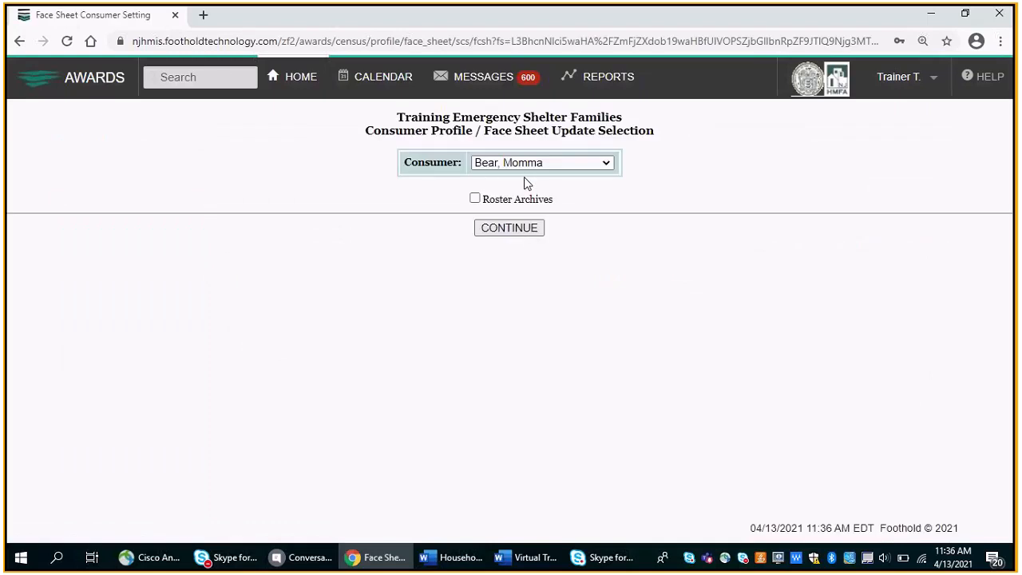
Look through the consumers in the Roster Archives and switch back to the current roster
drag(554, 201, 475, 200)
click(546, 168)
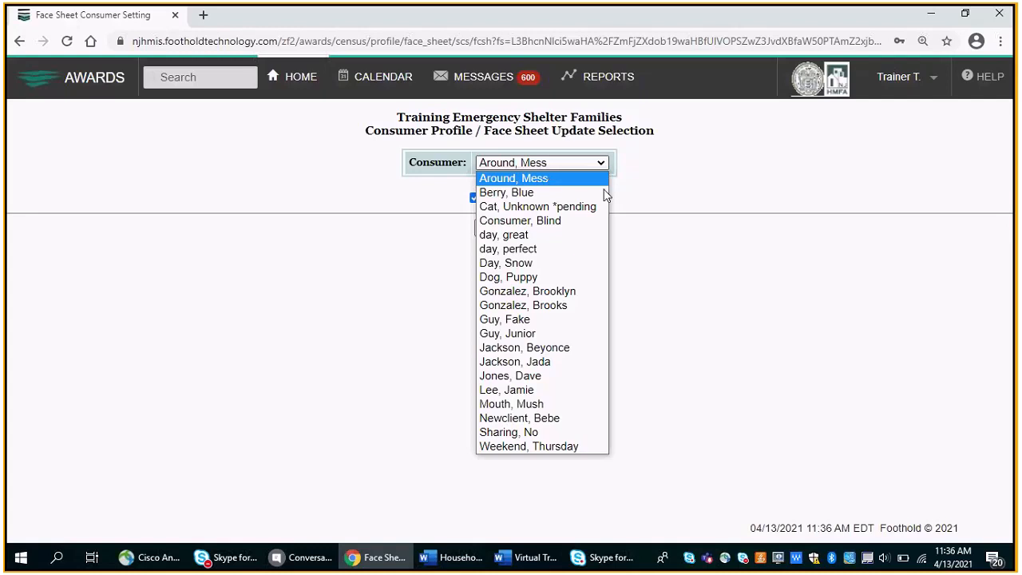
click(669, 229)
click(475, 200)
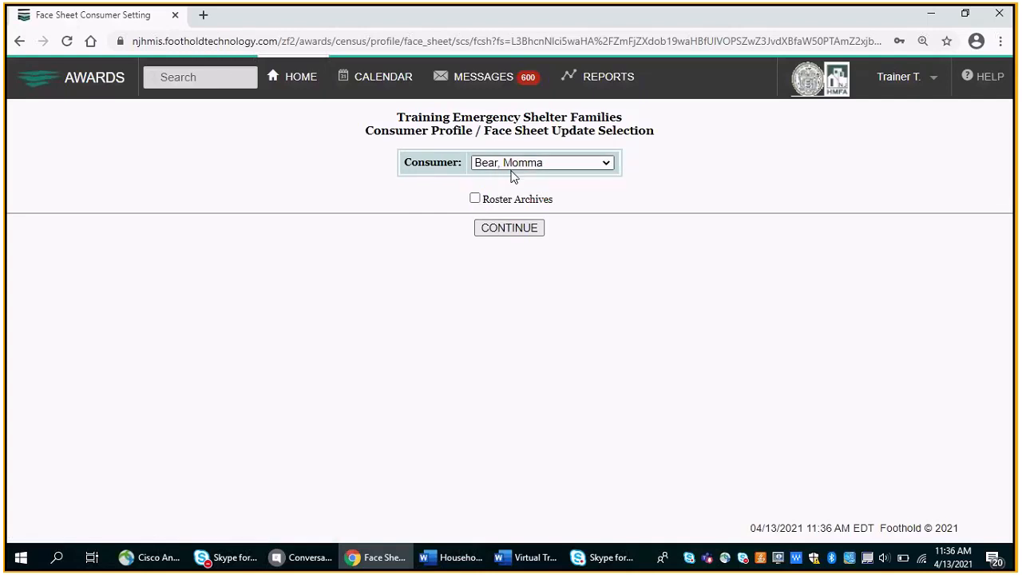
Open the primary client's face sheet and show the complete history of her Household Composition
click(512, 231)
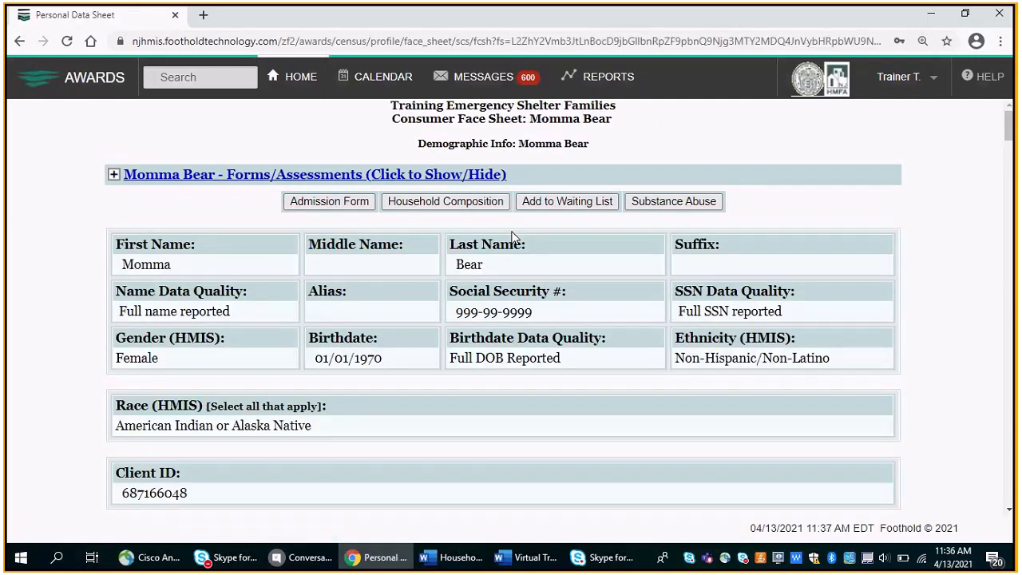
click(485, 200)
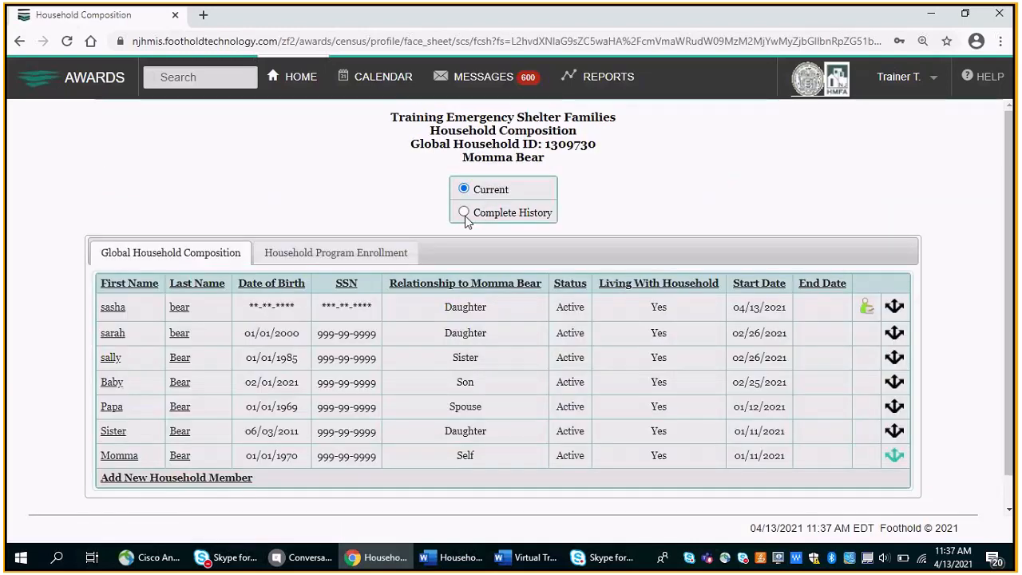
click(465, 213)
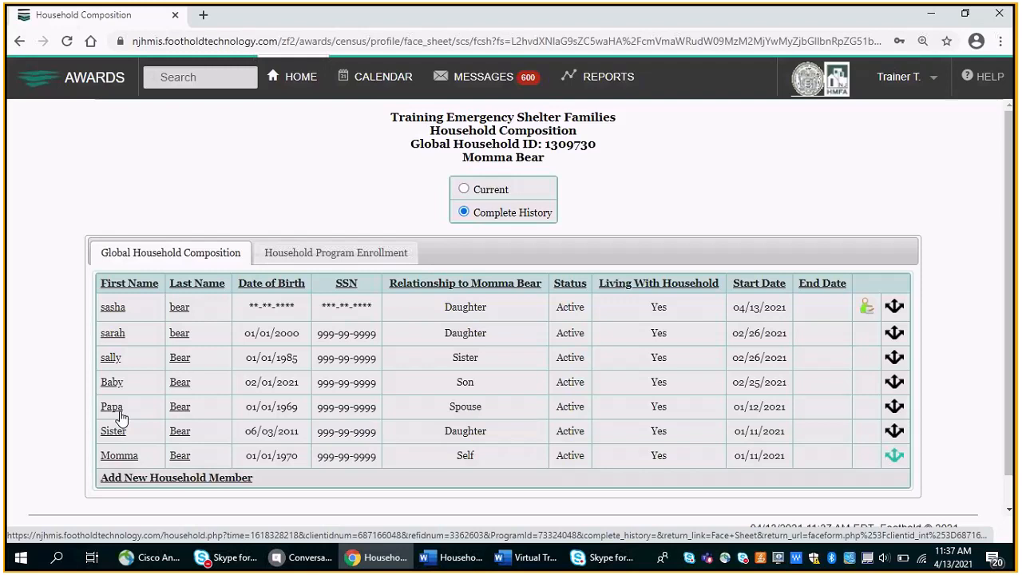
View the household's program enrollment records and return to the global household composition
click(326, 259)
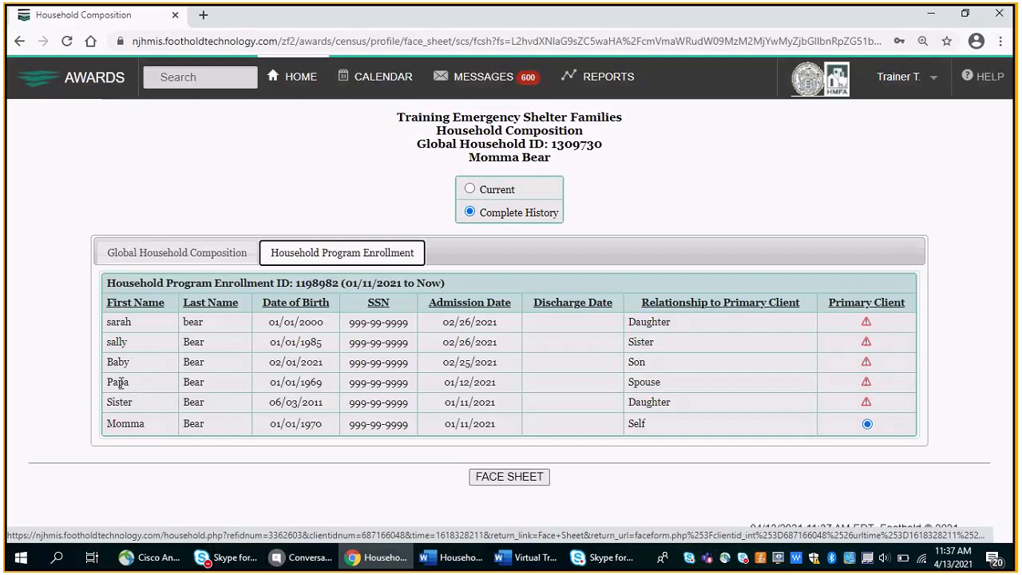
click(223, 255)
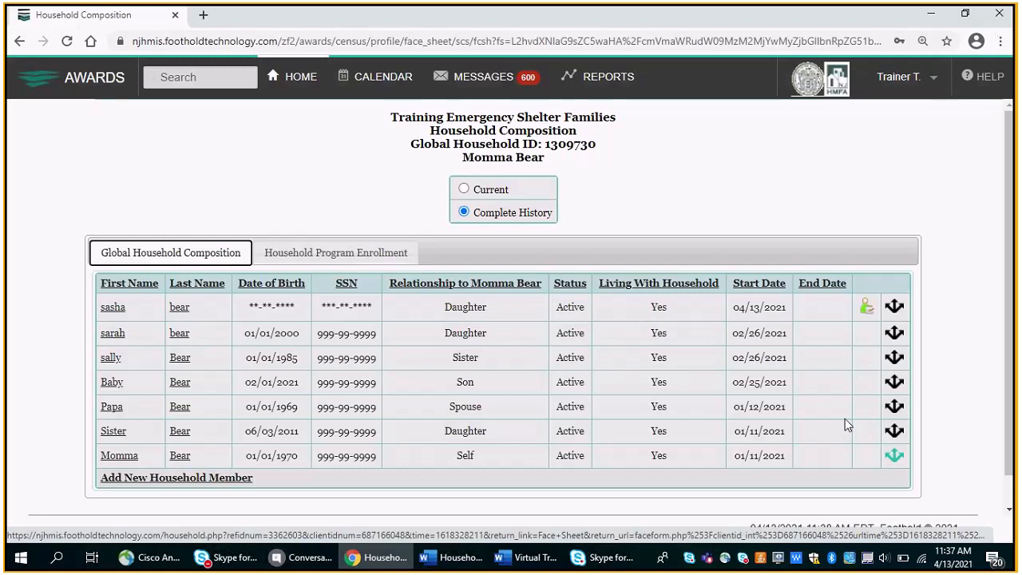
Switch to the Household Composition Agenda in Word and review its "Things to remember" notes and reports section
mouse_move(519, 567)
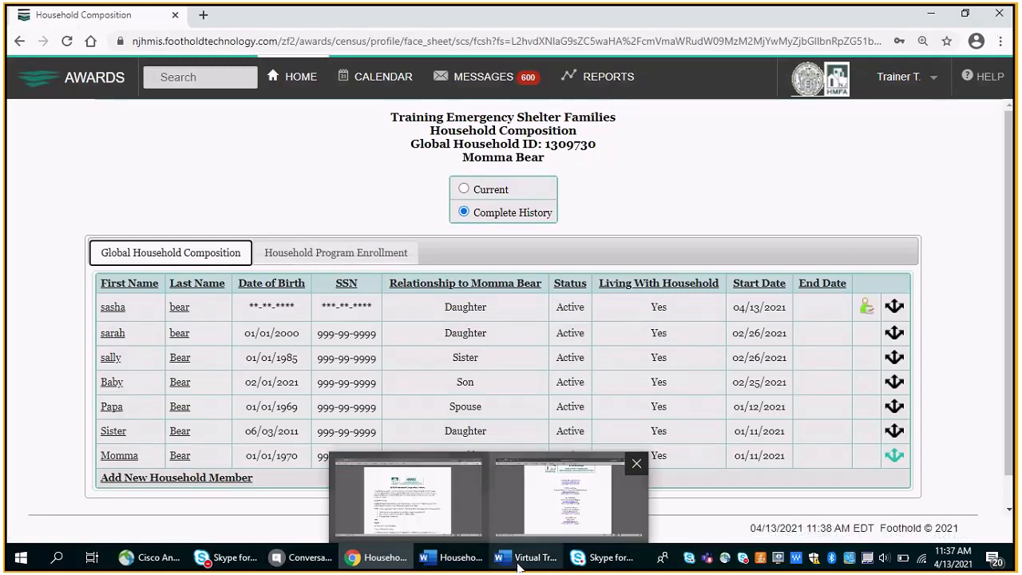
click(477, 565)
drag(1011, 170, 1017, 349)
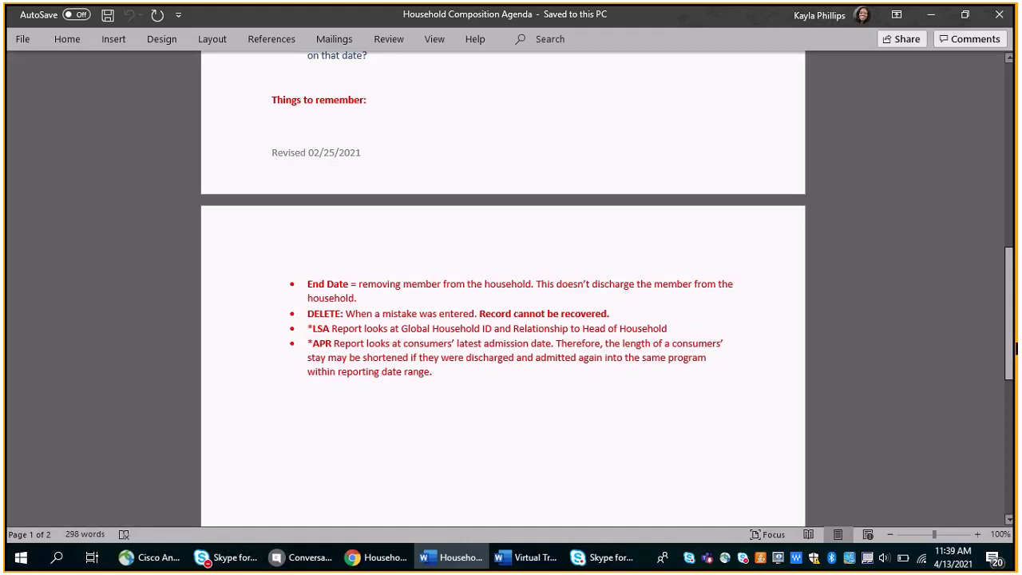
drag(1012, 340, 1012, 336)
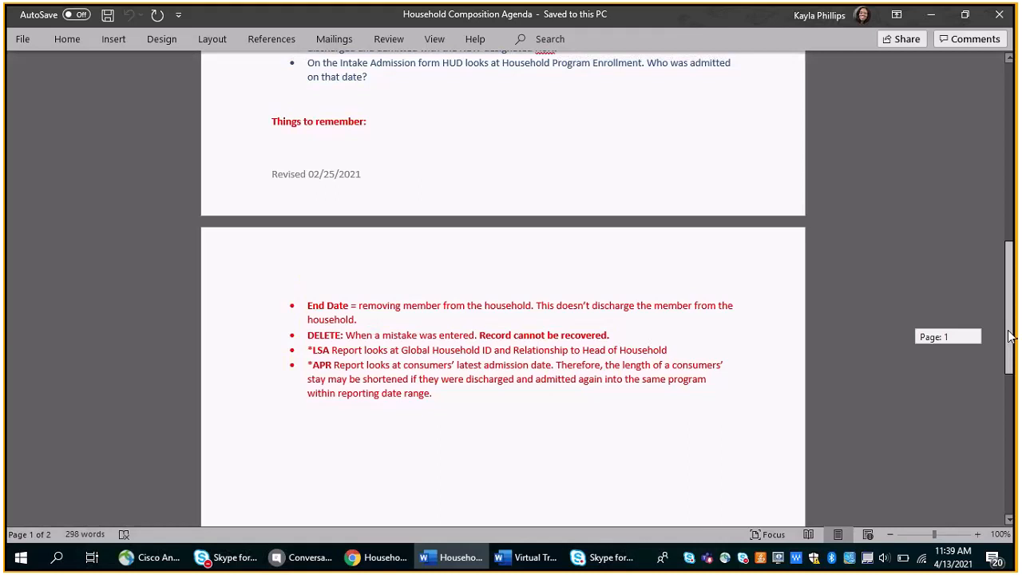
drag(1011, 336, 1016, 175)
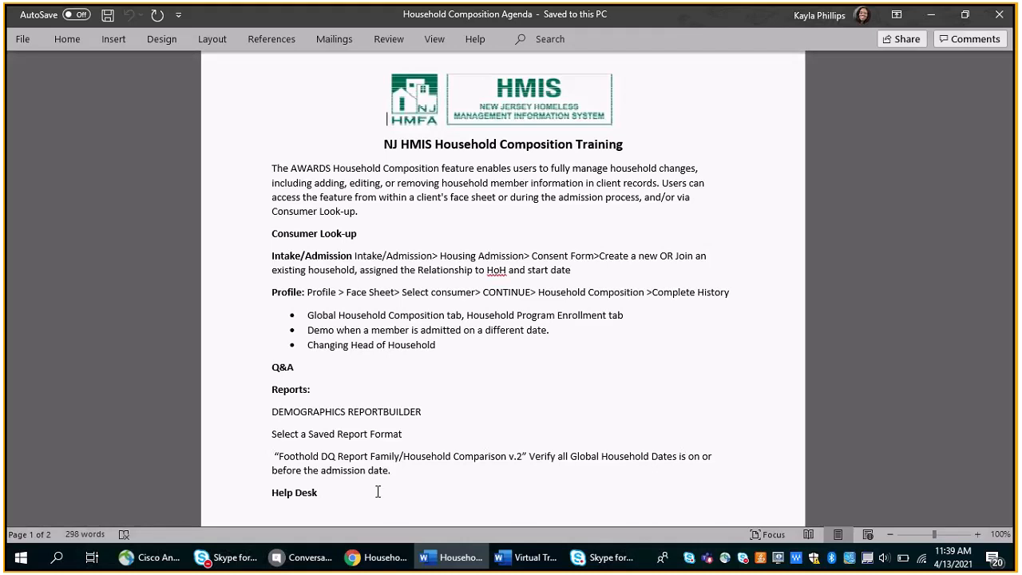
Switch back to AWARDS in Chrome, search all reports for "demo" and open the Demographics ReportBuilder
click(383, 559)
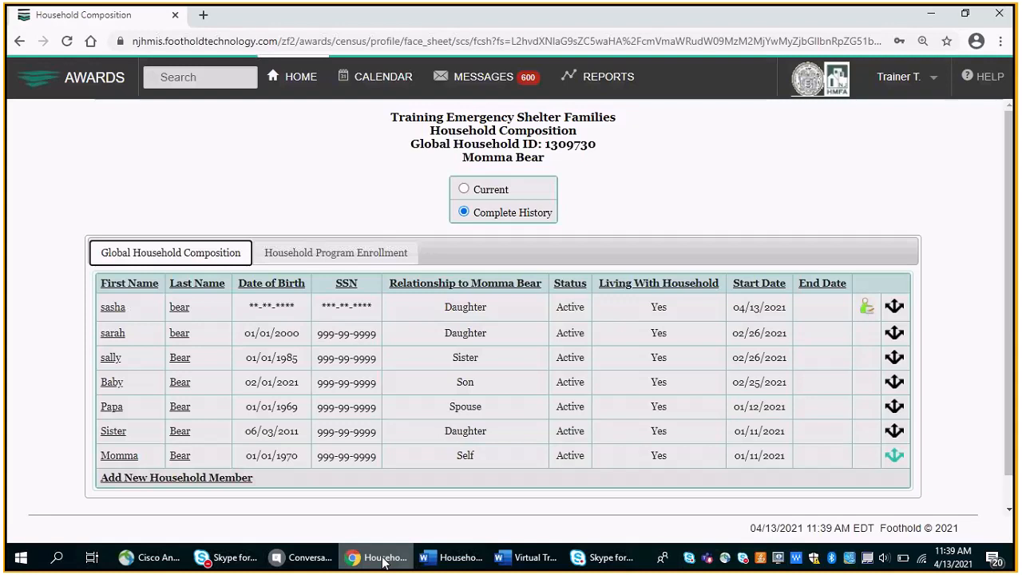
click(627, 80)
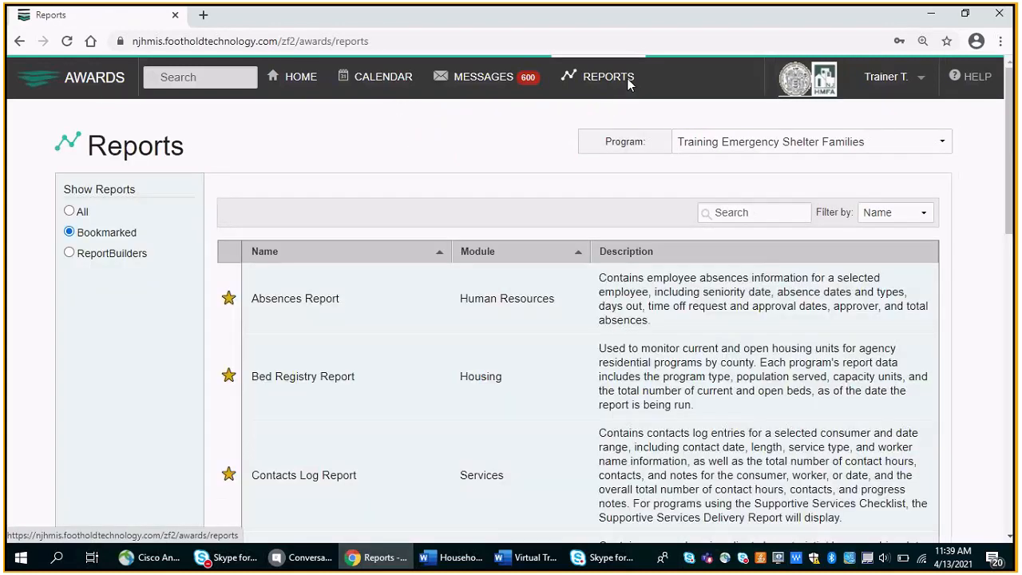
click(69, 213)
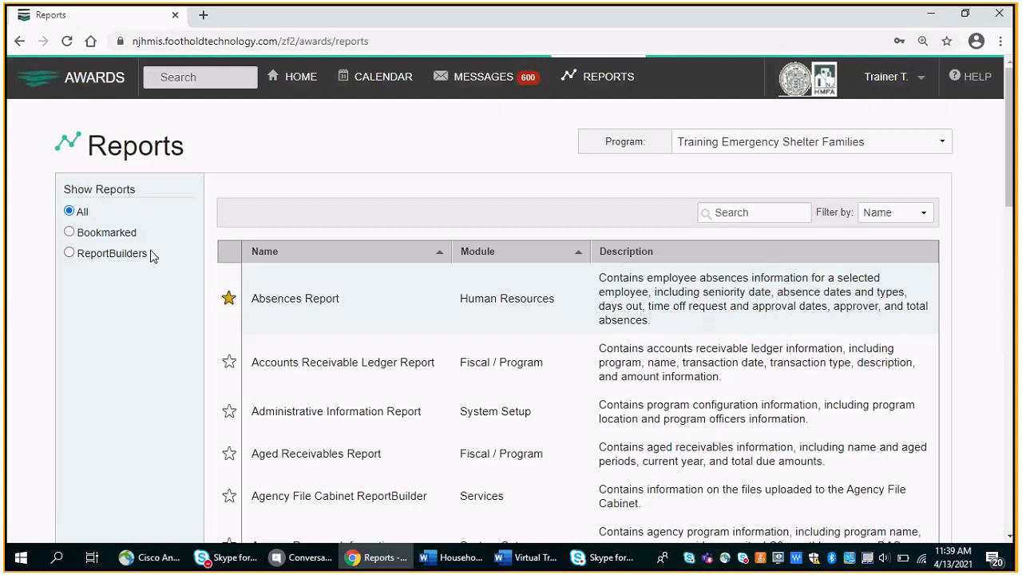
click(764, 209)
text(dem)
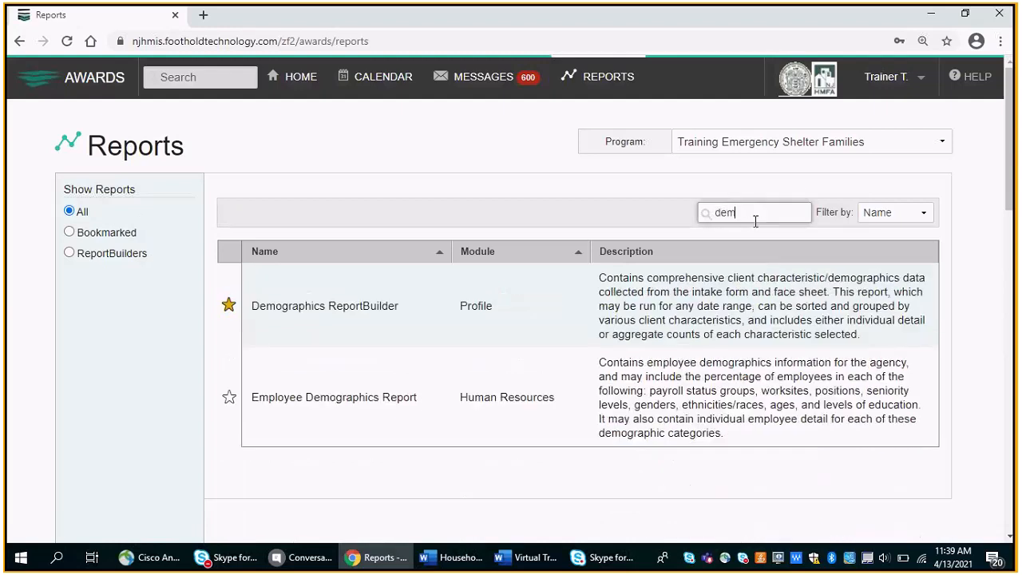
text(o)
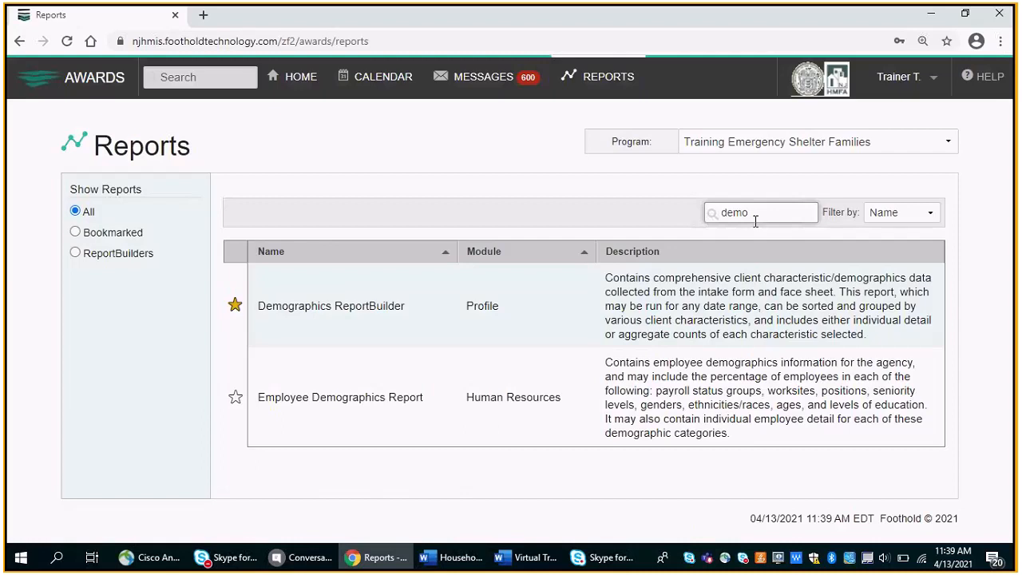
click(715, 298)
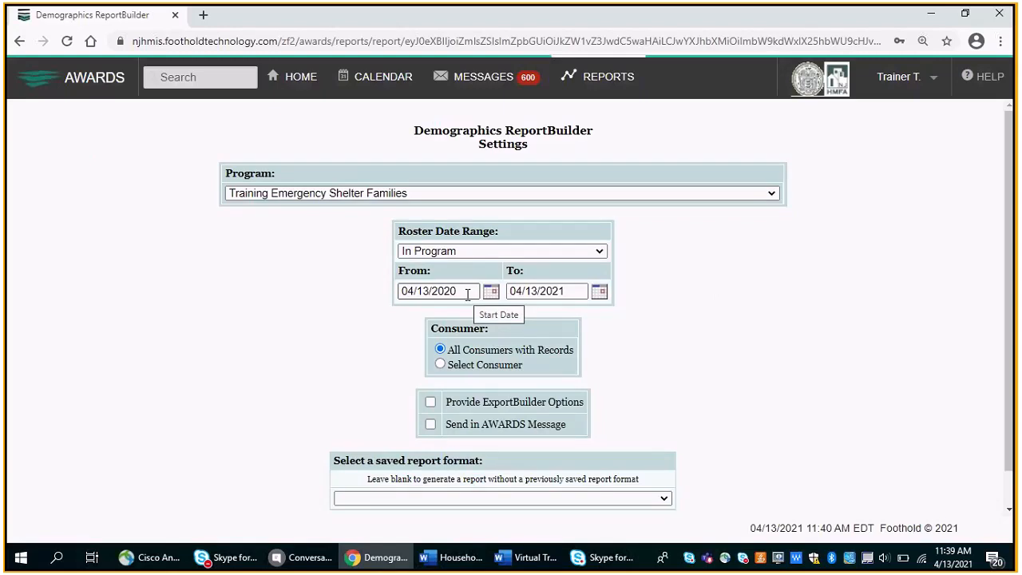
Set the report's roster date range to Admitted, starting from 1/1/2020
click(425, 255)
click(426, 278)
drag(467, 294, 404, 294)
text(1)
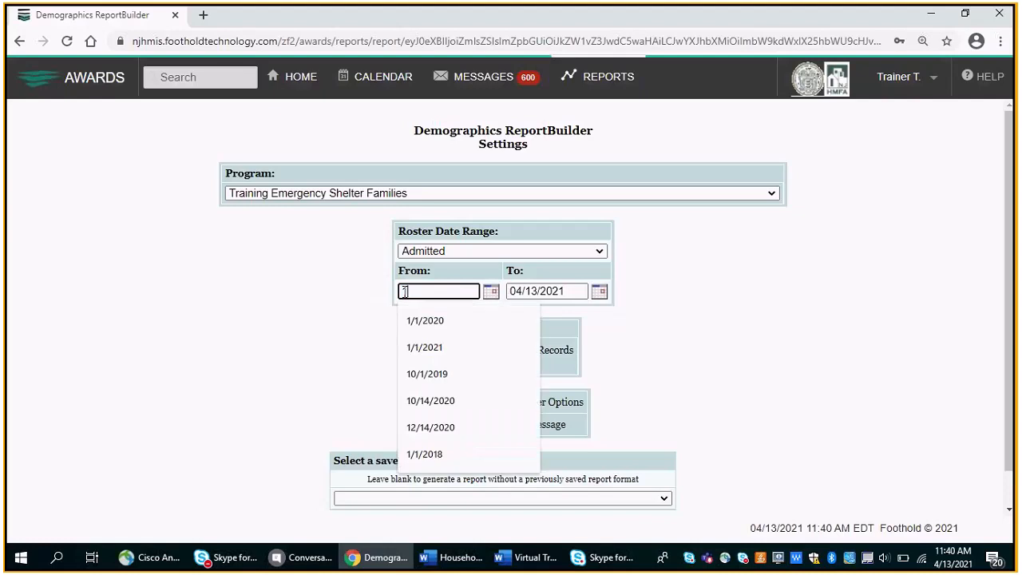
text(/1/2020)
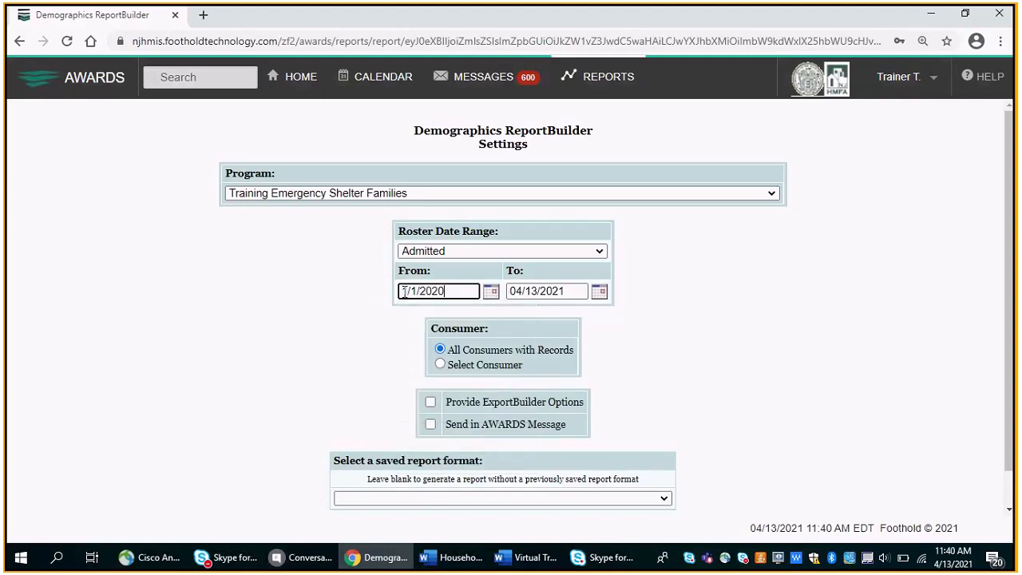
click(774, 329)
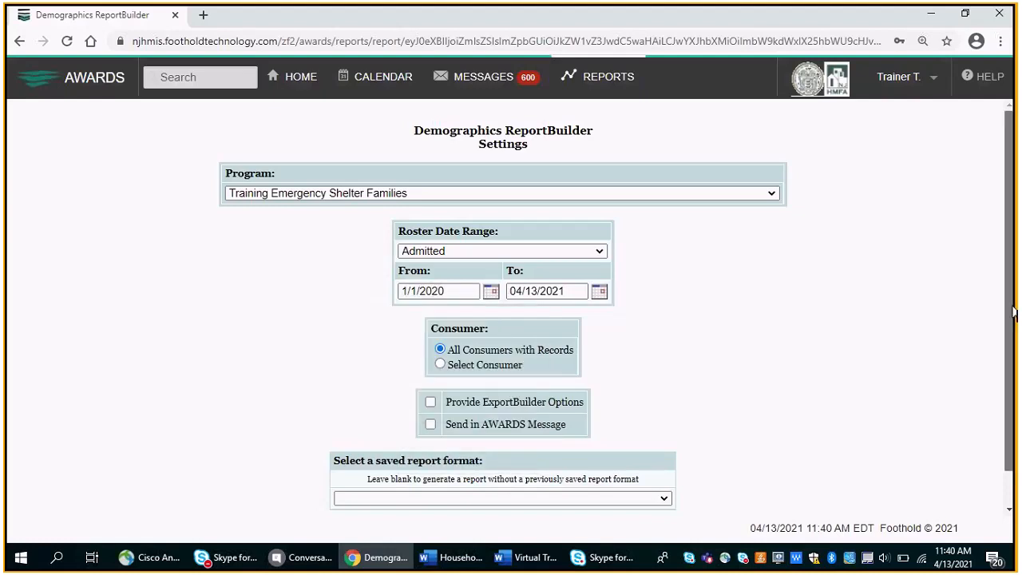
Select the saved format "Foothold Data Quality Report - Family/Household Comparisons v2" and generate the report
scroll(1014, 358, down, 1)
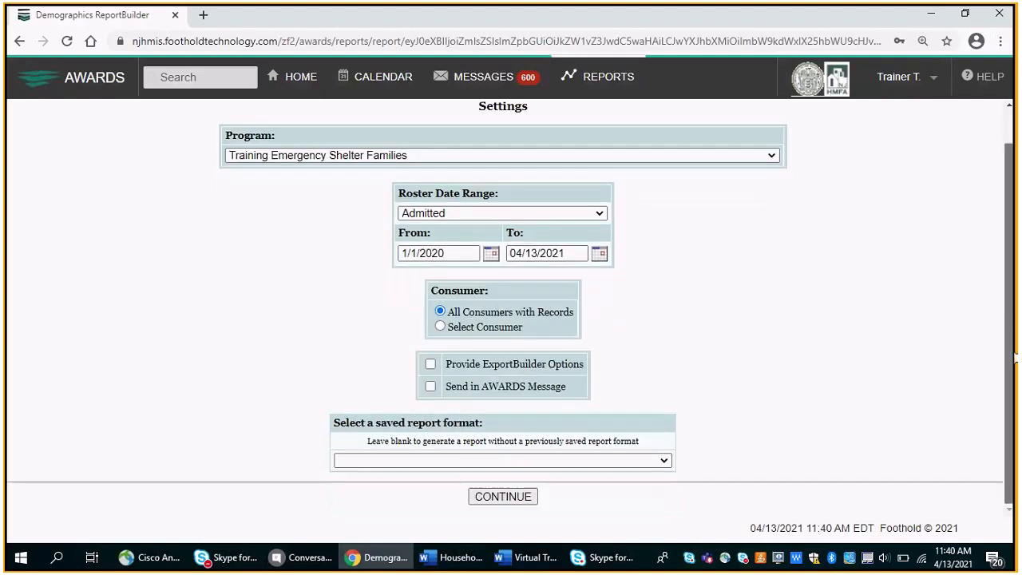
click(662, 463)
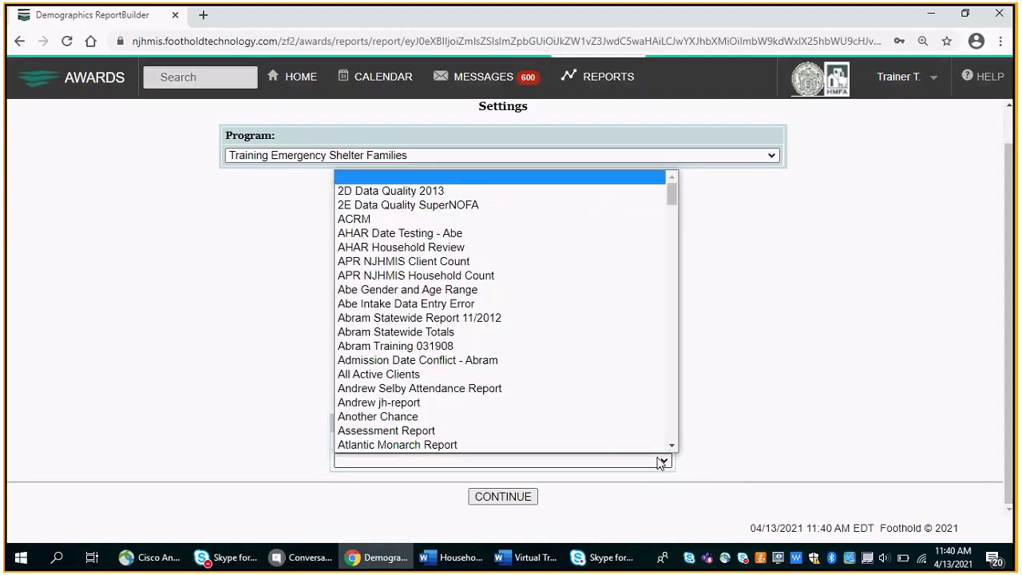
text(fo)
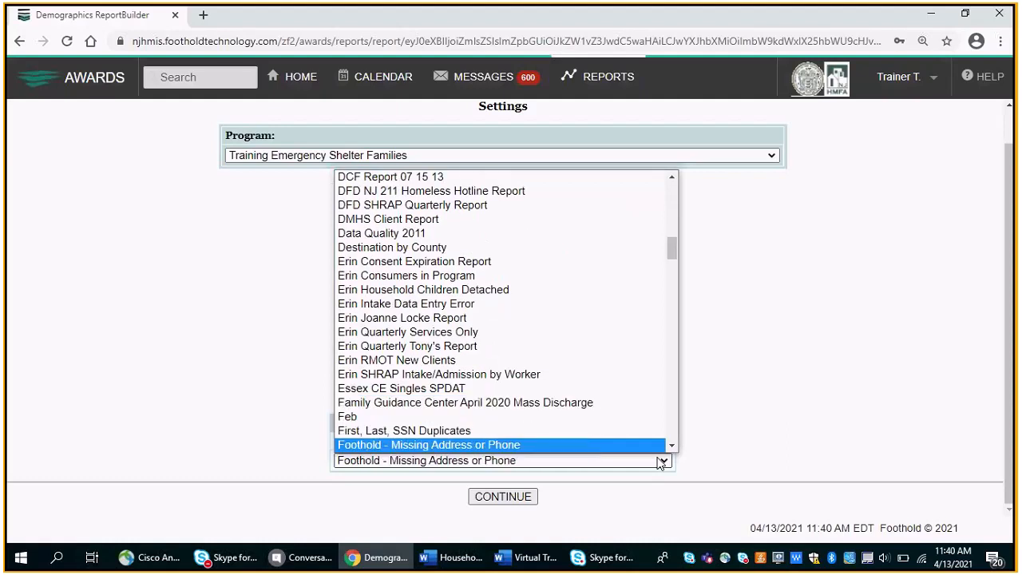
key(Down)
key(Down)
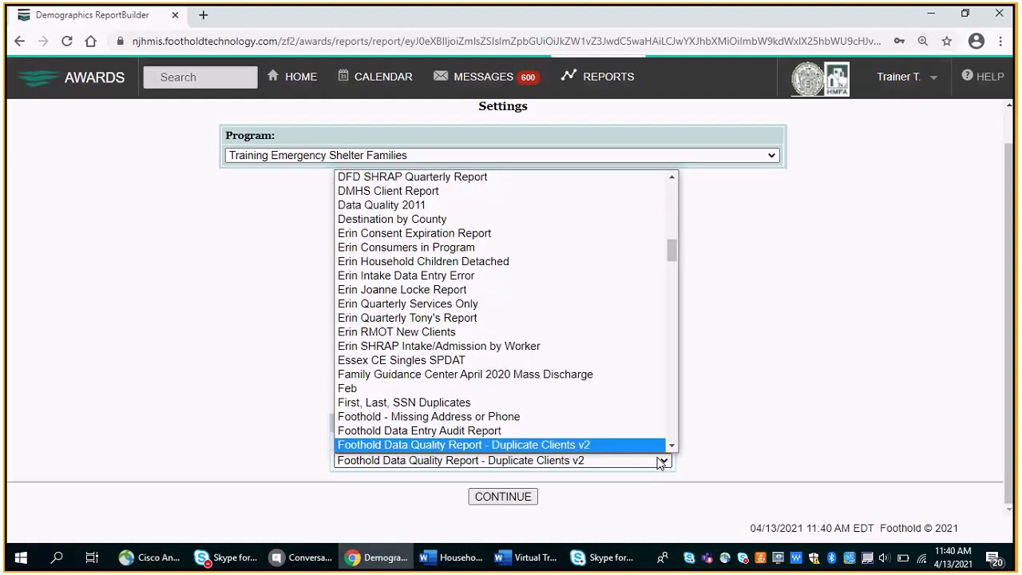
key(Down)
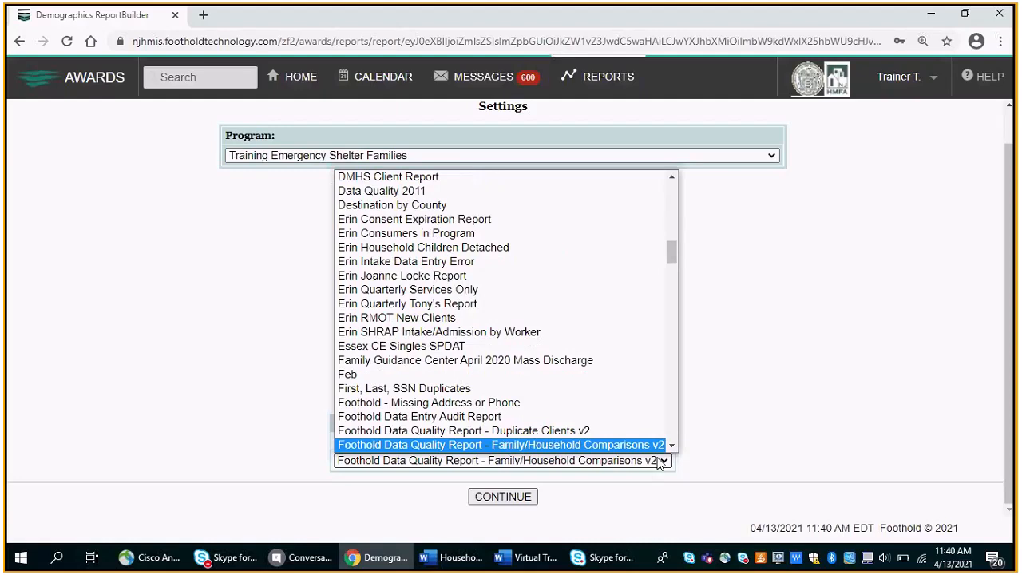
key(Return)
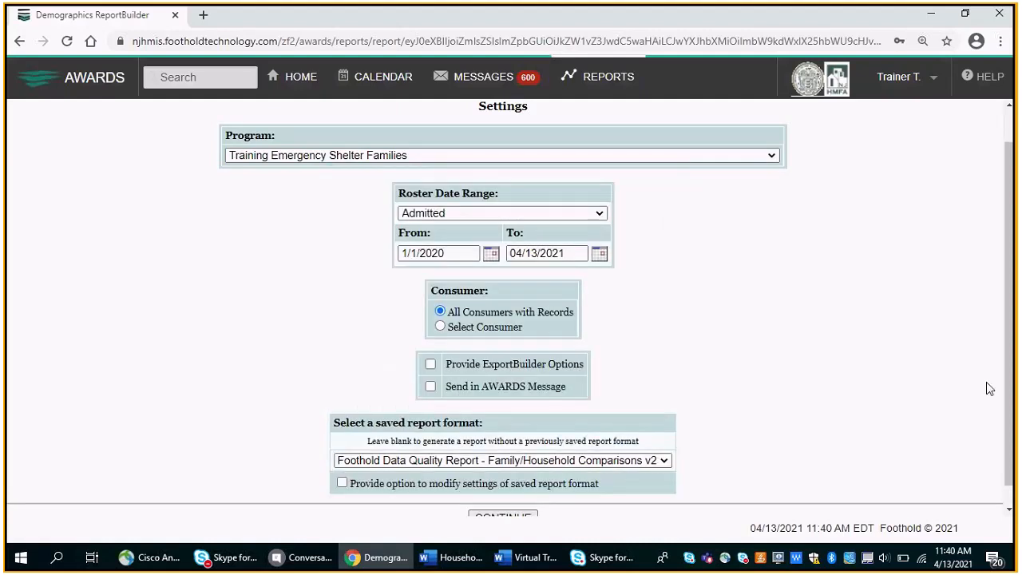
scroll(1008, 386, down, 1)
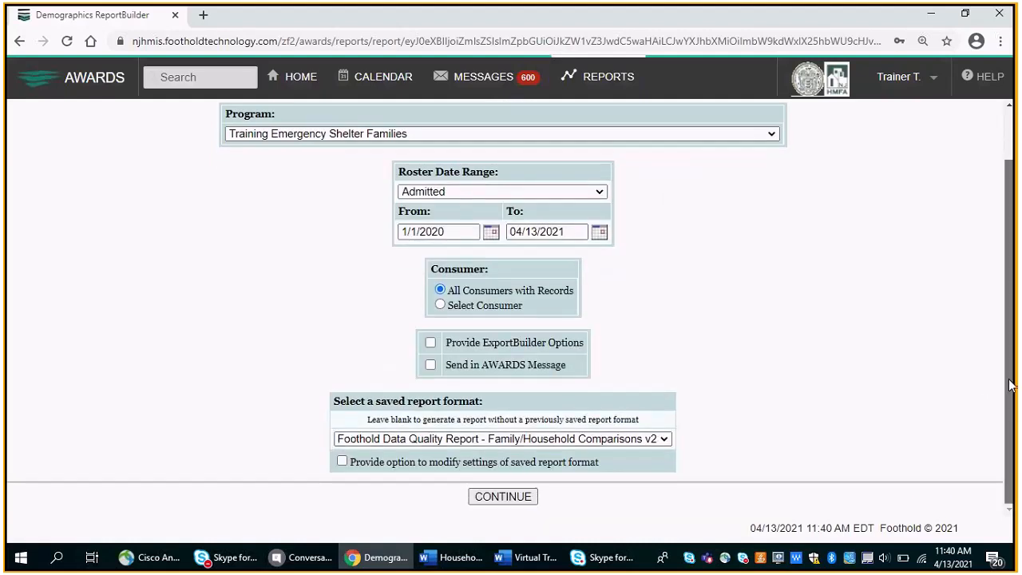
click(519, 499)
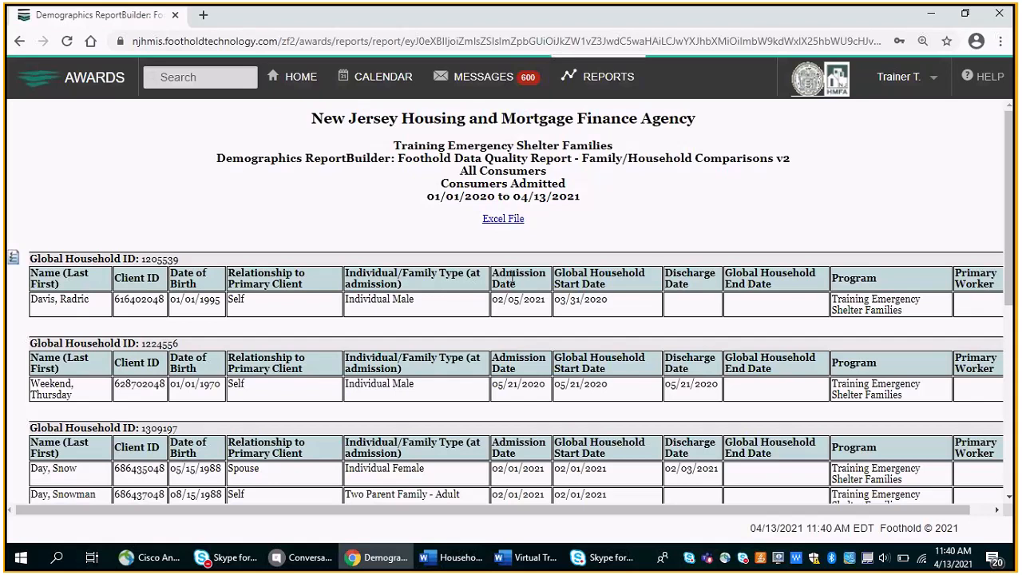
Look through the report and compare each household member's admission date with the global household start date
drag(560, 511, 583, 519)
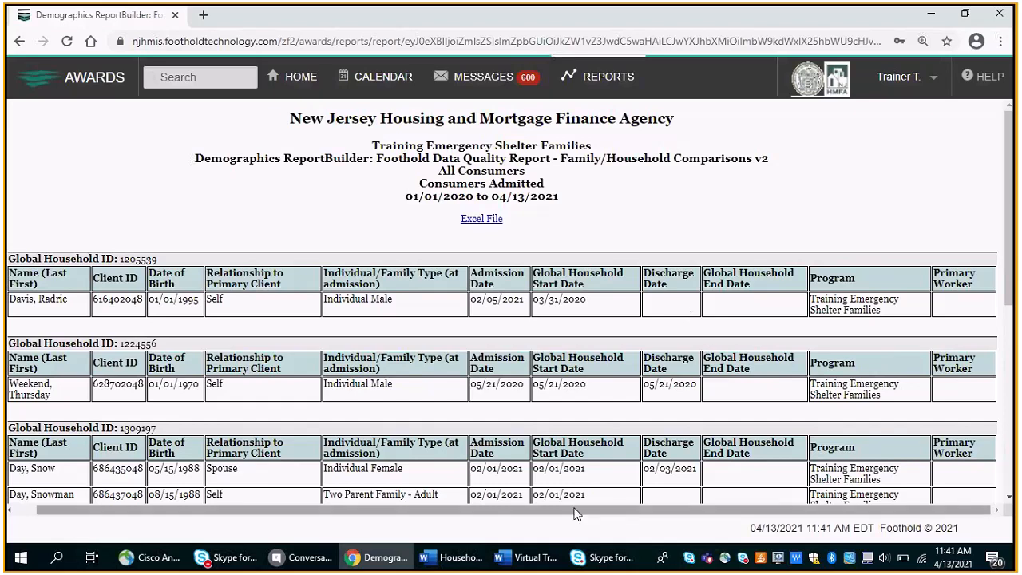
drag(580, 512, 517, 523)
drag(1010, 206, 1005, 380)
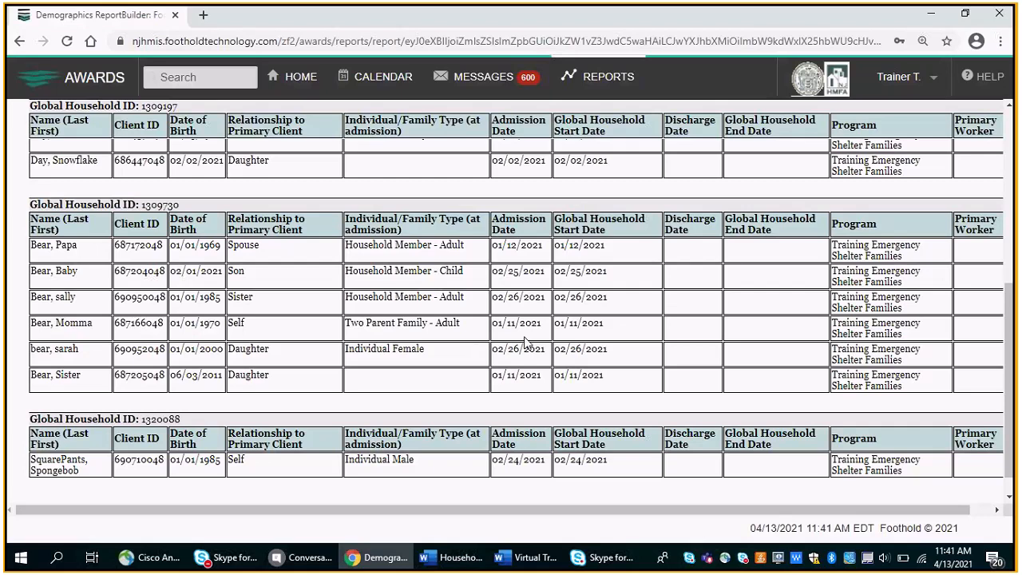
scroll(1014, 318, down, 1)
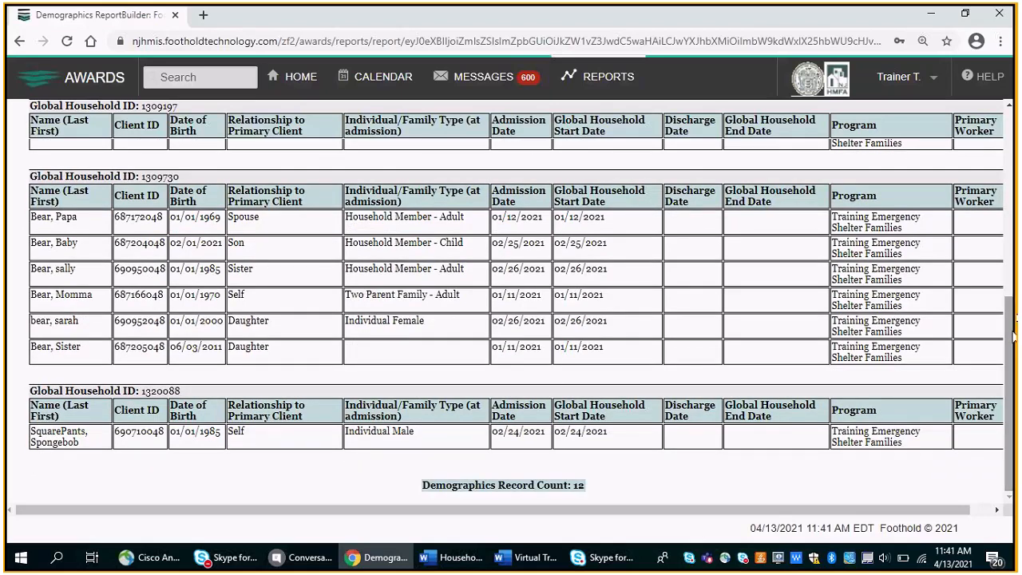
drag(1013, 336, 1008, 157)
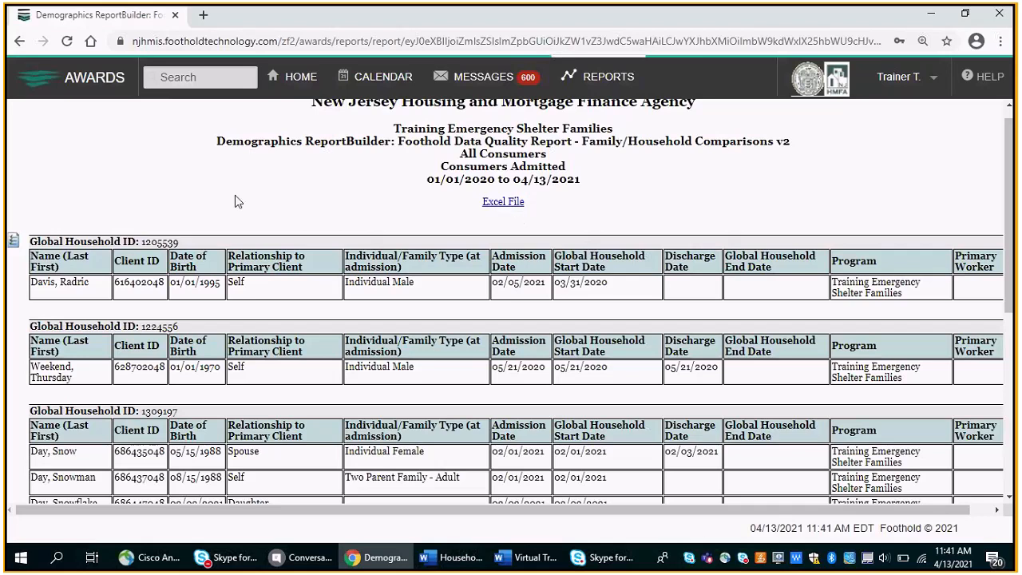
Hide the Primary Worker, Program, Global Household End Date and Discharge Date columns in the report
click(13, 241)
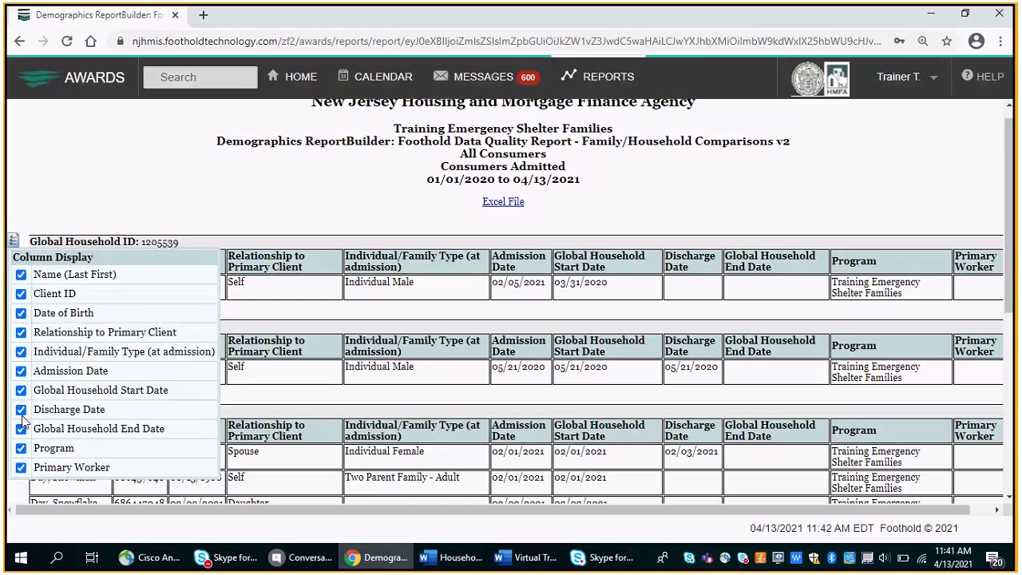
click(20, 467)
click(21, 448)
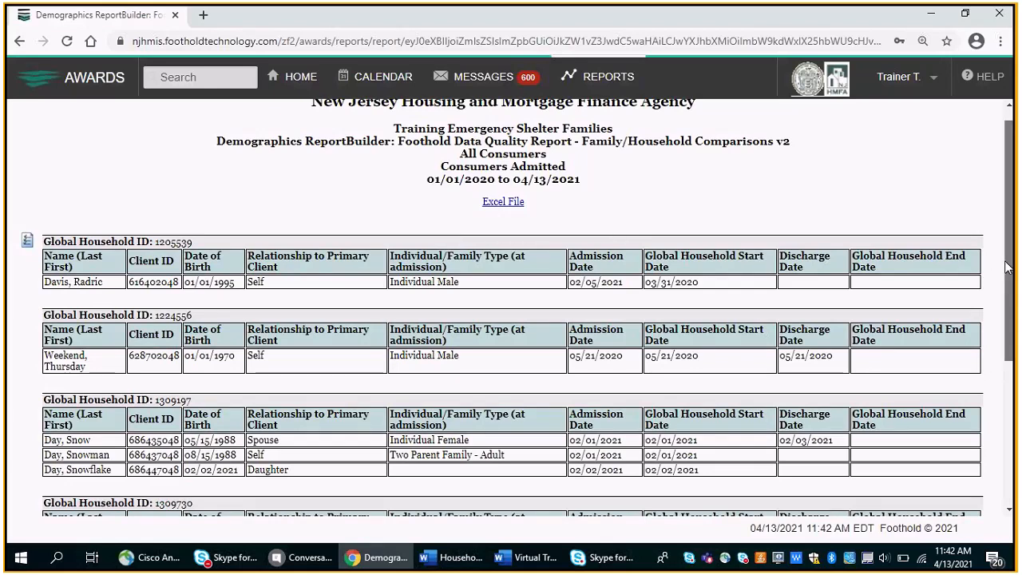
drag(1008, 269, 1008, 242)
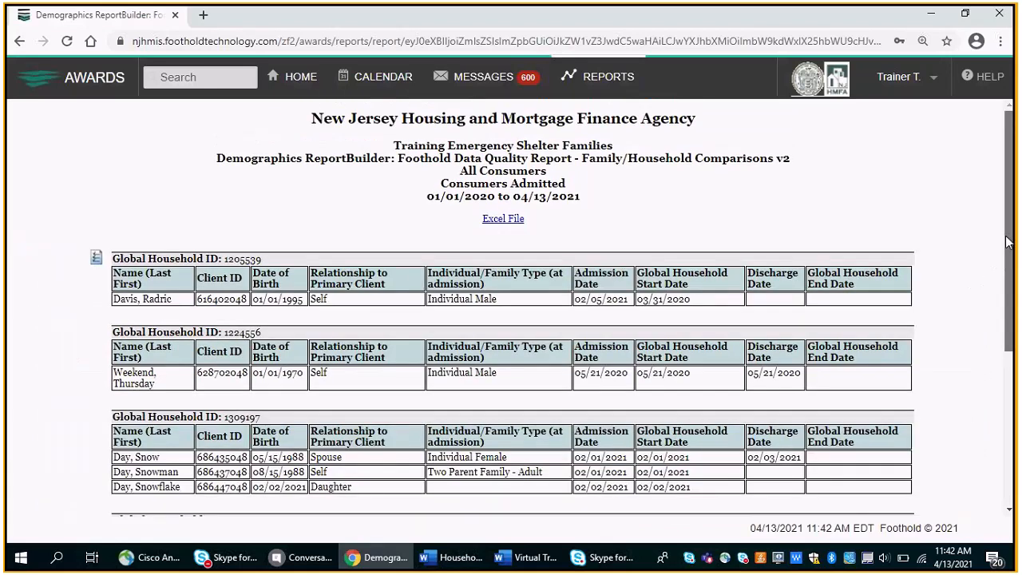
click(96, 256)
click(99, 437)
click(99, 418)
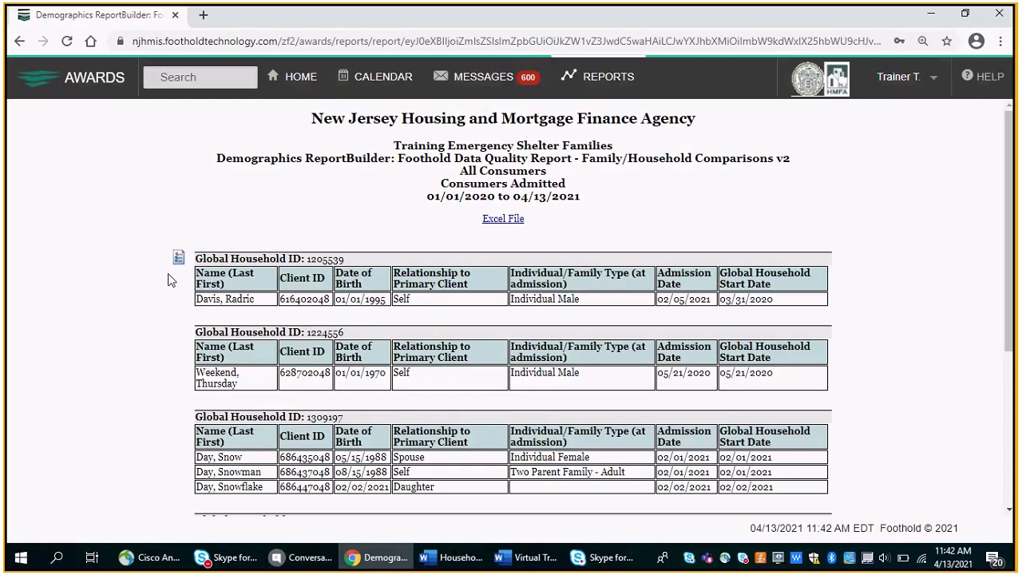
Show the Discharge Date, Global Household End Date, Program and Primary Worker columns again and look over the full report
click(178, 257)
click(184, 428)
click(184, 447)
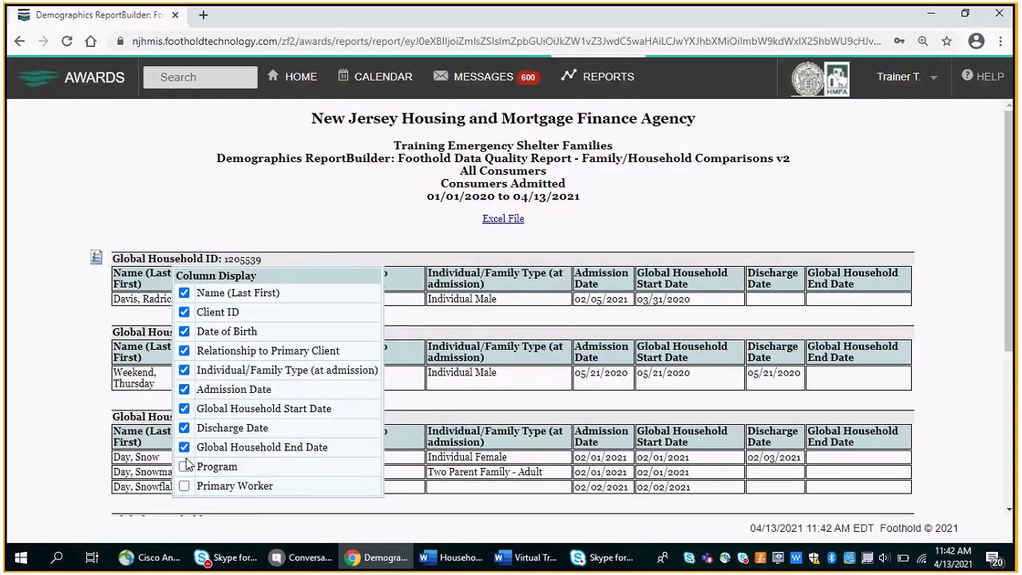
click(185, 466)
click(185, 486)
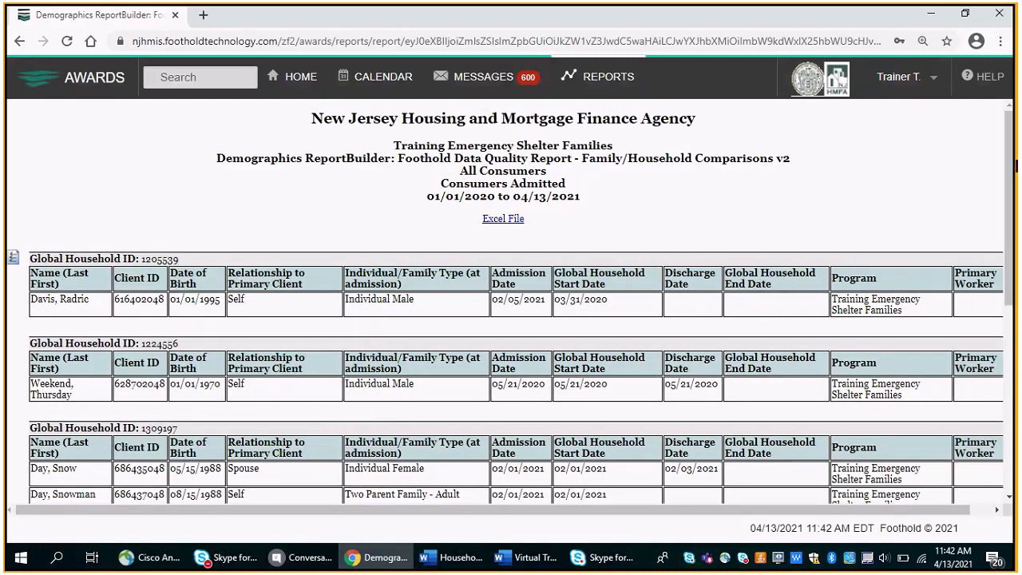
scroll(511, 303, down, 2)
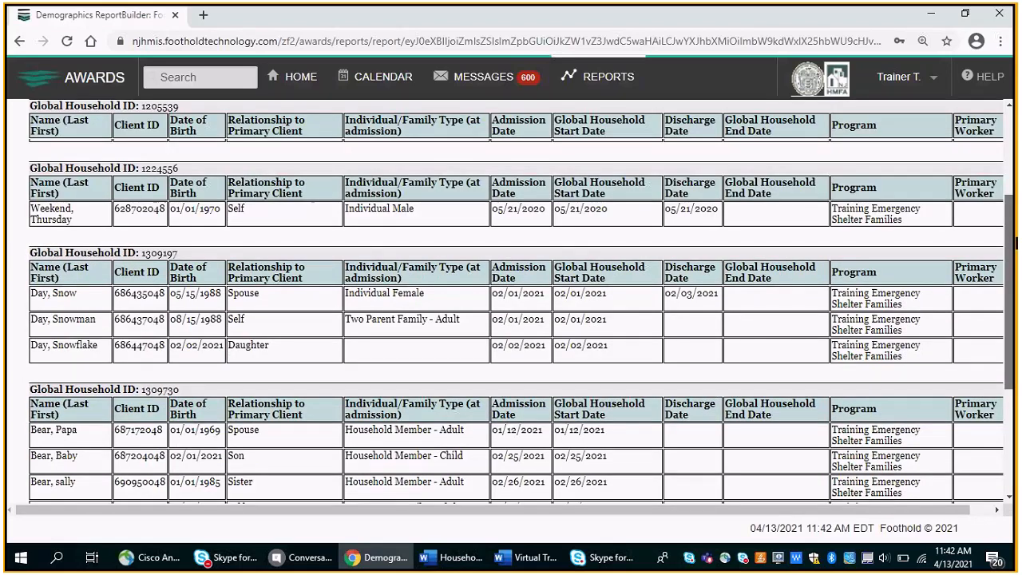
scroll(933, 153, up, 2)
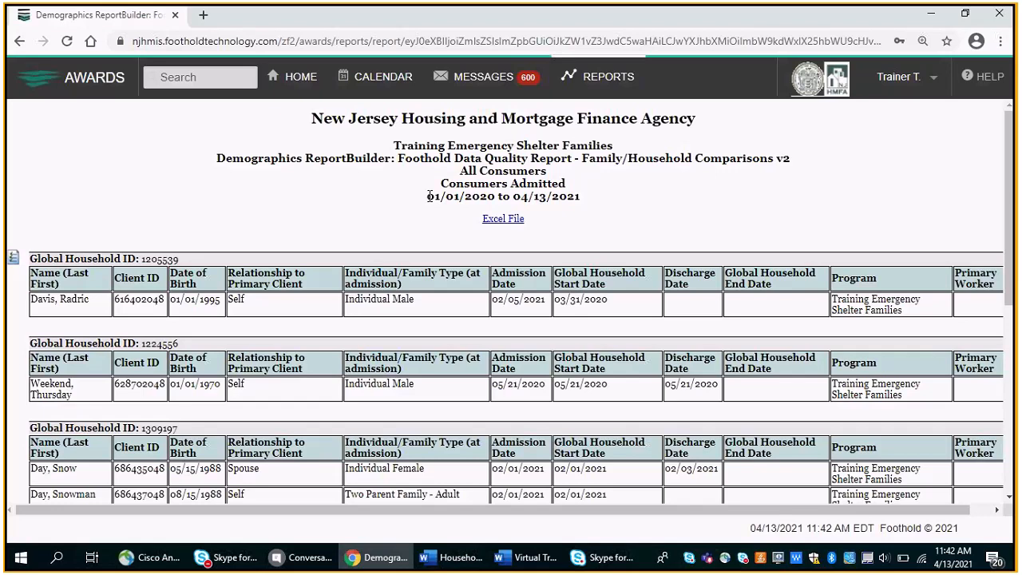
Highlight the date range in the report heading and open the Help Desk contact form
drag(428, 196, 593, 222)
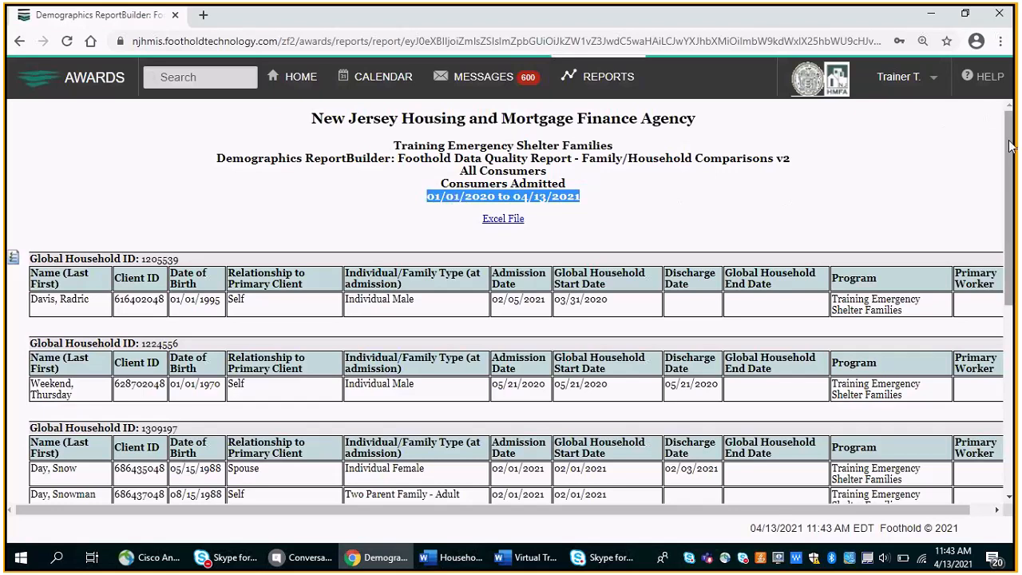
click(984, 77)
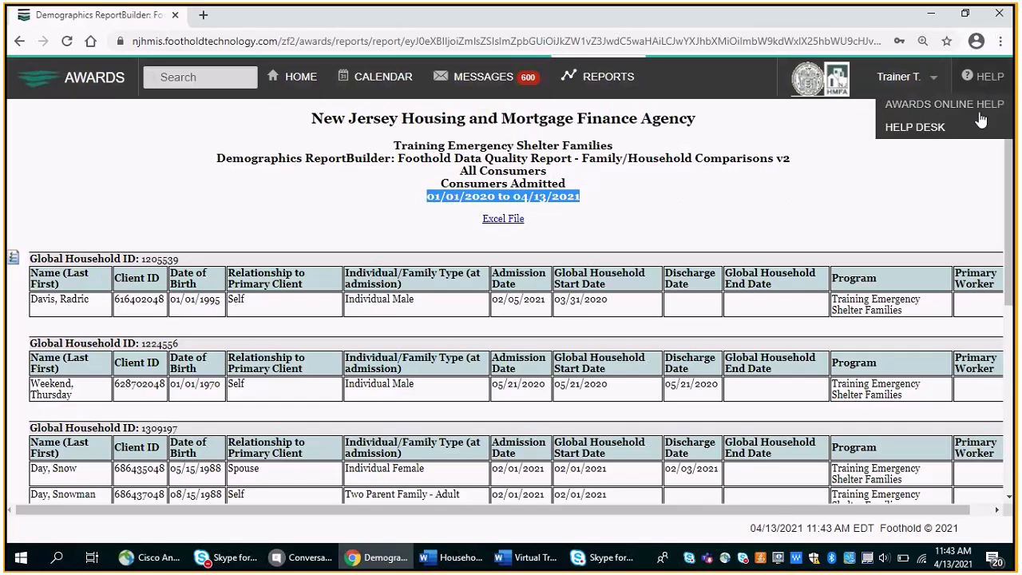
click(922, 140)
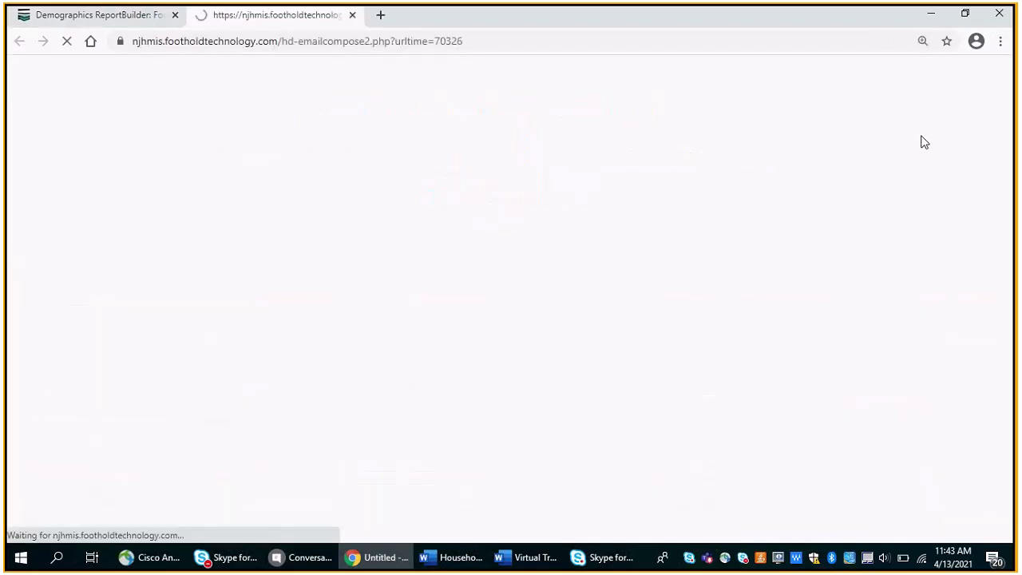
drag(1012, 153, 1013, 163)
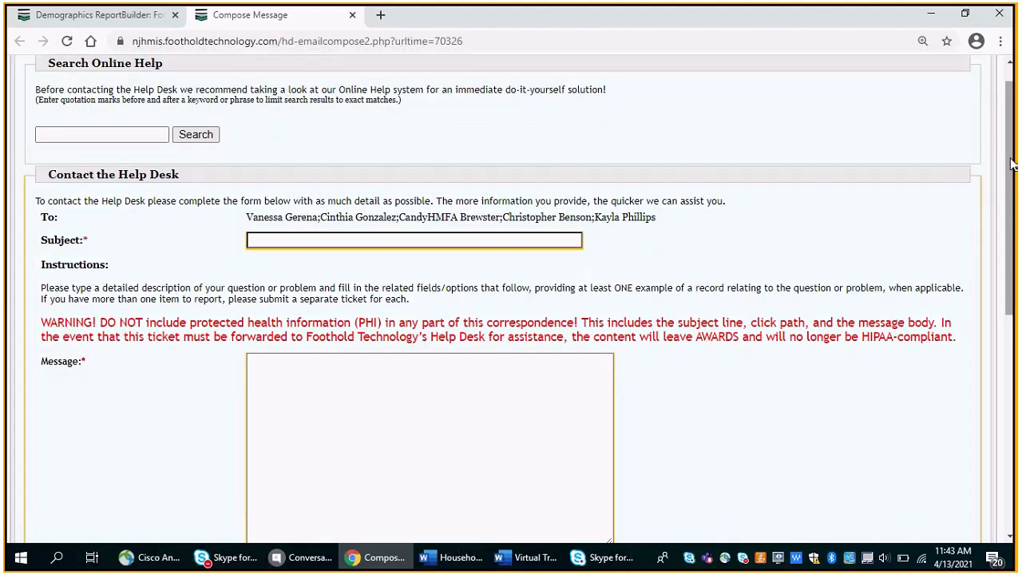
drag(1013, 164, 1011, 150)
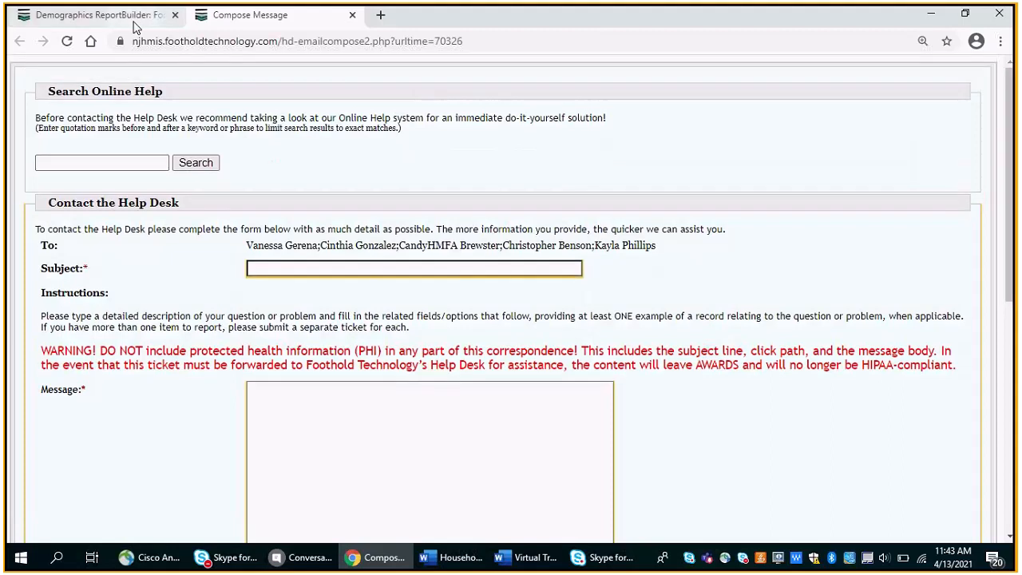
Return to the household comparisons report and open the Help Desk contact form again from there
click(136, 16)
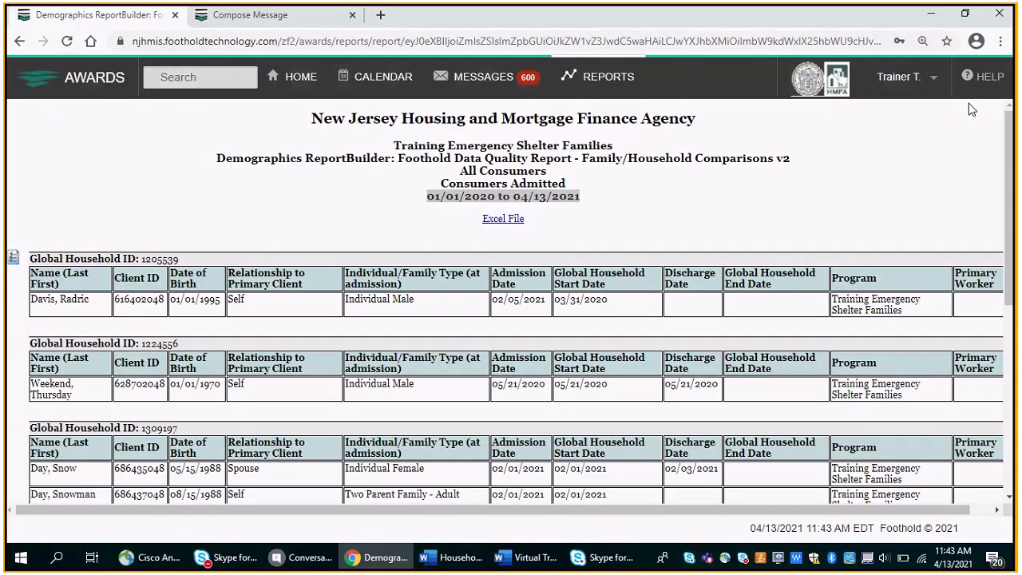
mouse_move(973, 87)
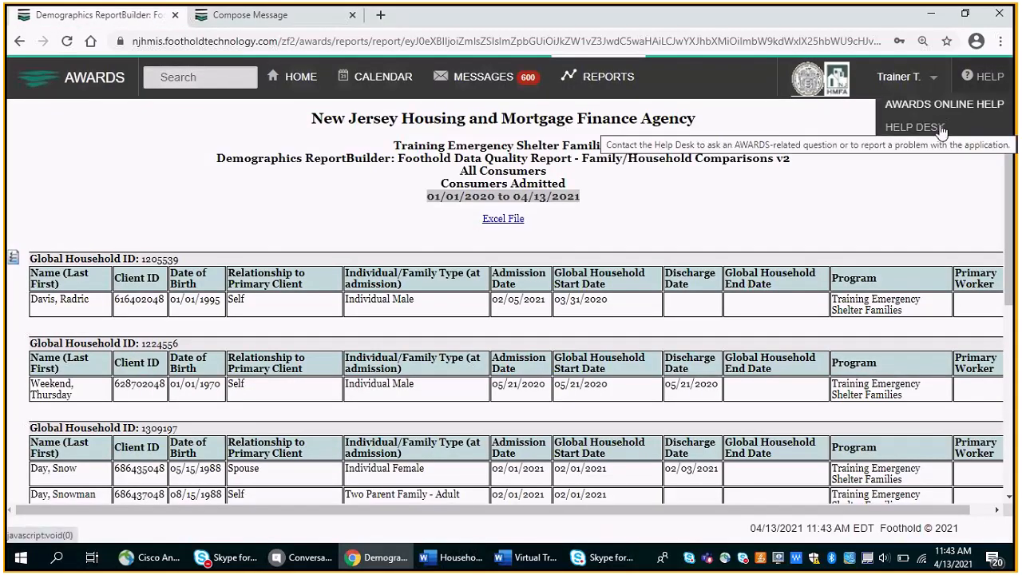
click(942, 130)
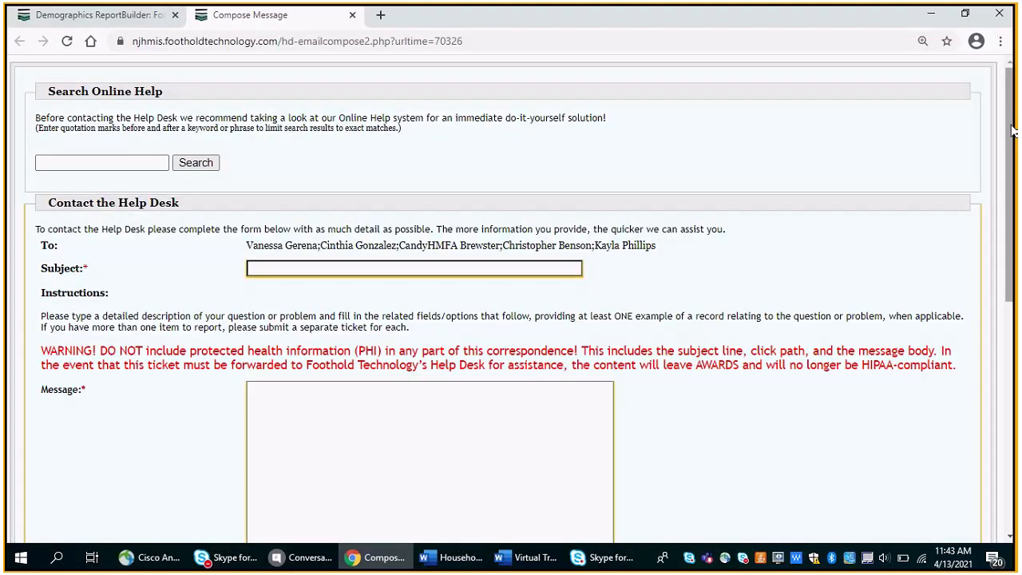
Look through the Help Desk form from the recipients, Subject and PHI warning down to the Message, Click Path and Record Details fields
drag(1012, 130, 1010, 141)
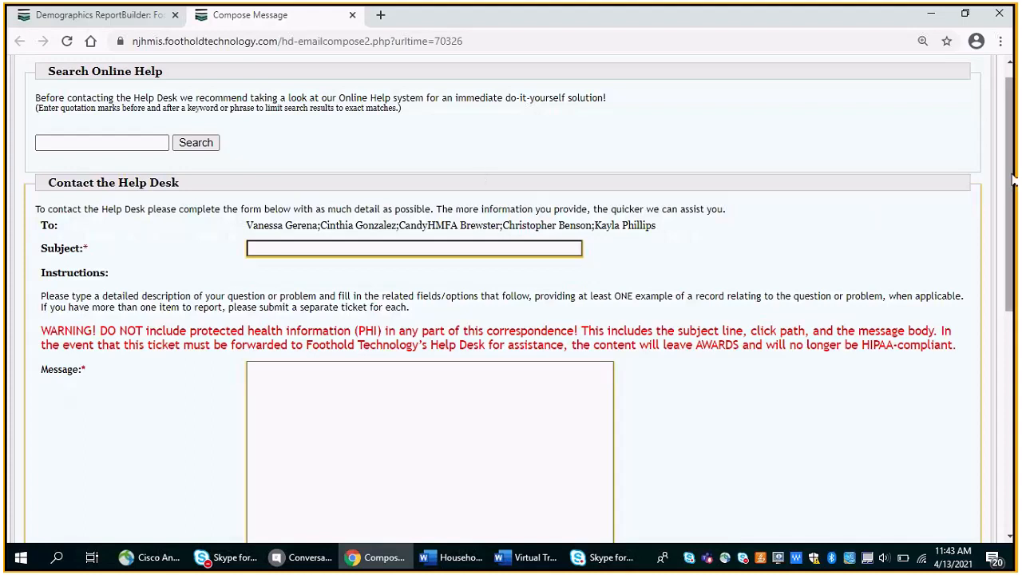
drag(1011, 171, 1011, 162)
scroll(1010, 162, up, 1)
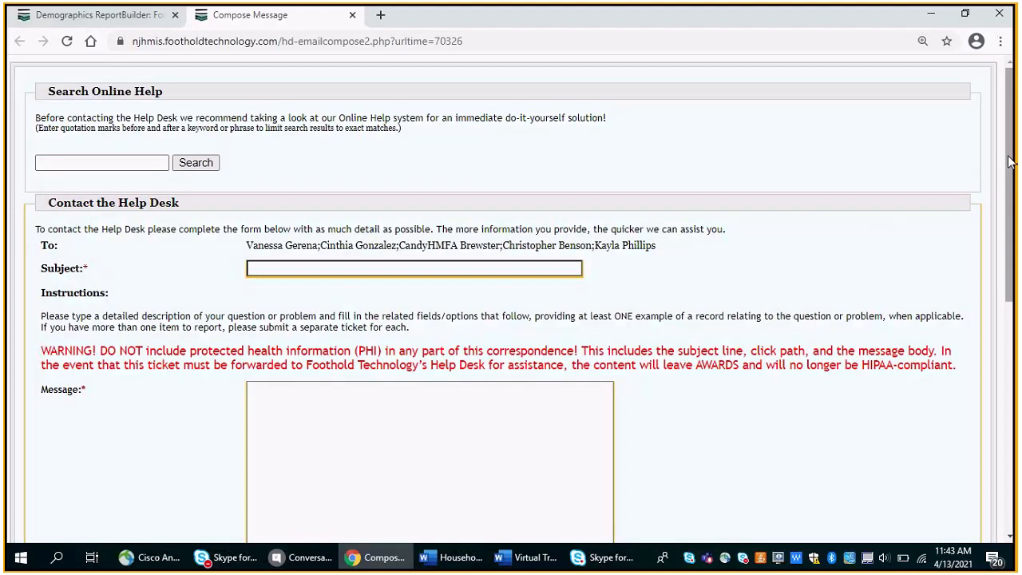
drag(1010, 161, 1008, 199)
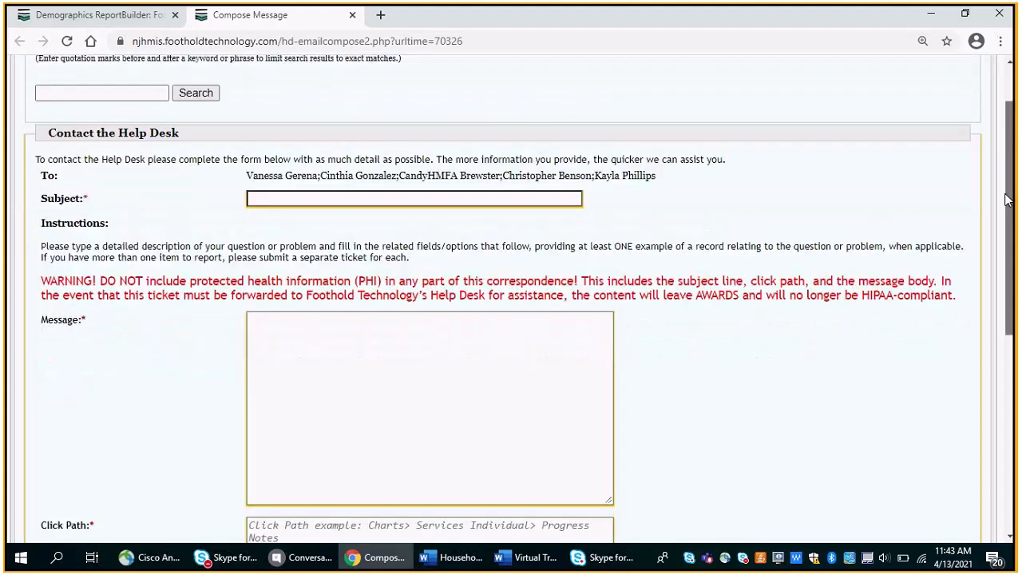
scroll(603, 138, down, 1)
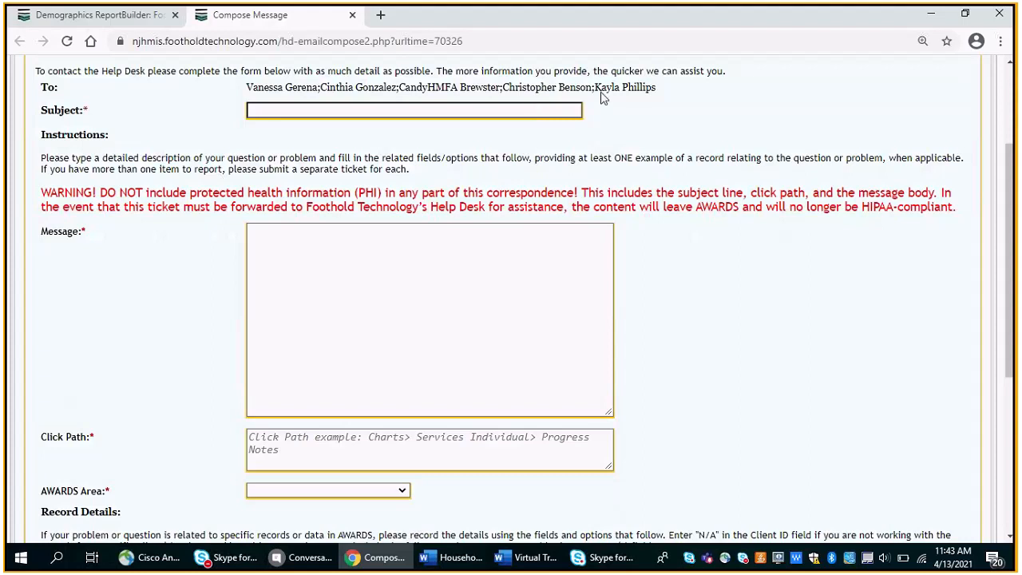
drag(1002, 160, 1011, 179)
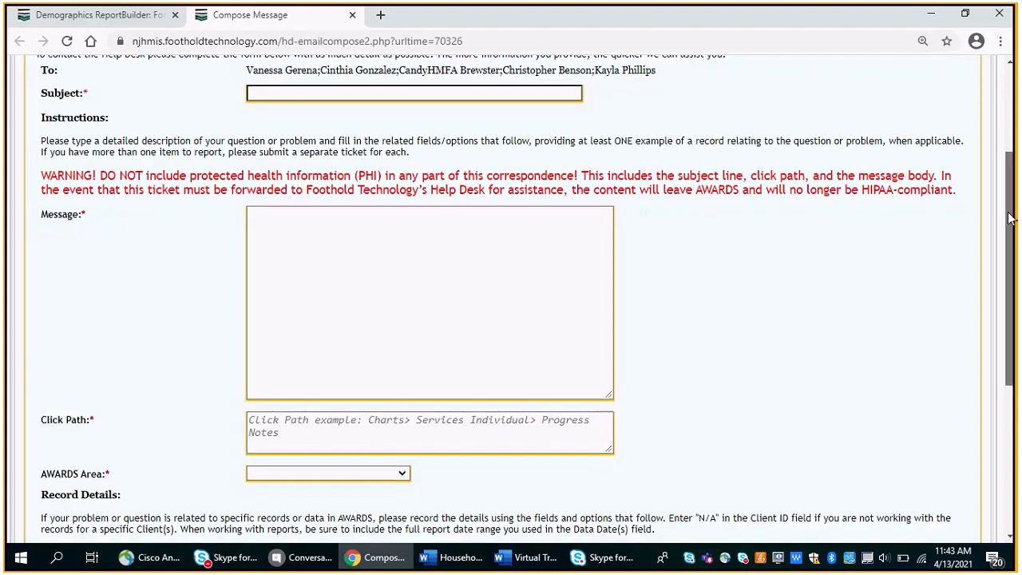
scroll(620, 244, down, 1)
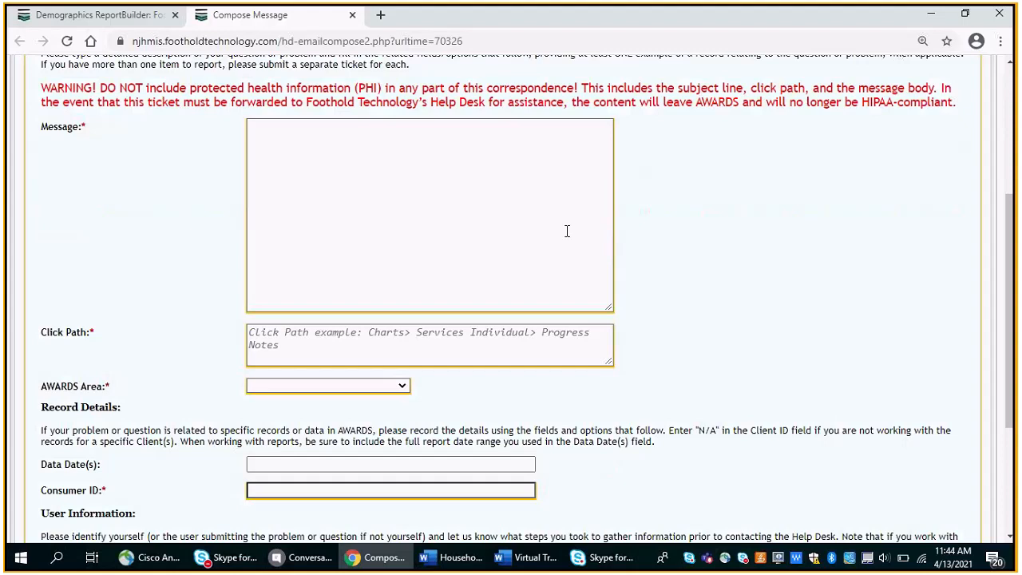
drag(1012, 230, 1013, 250)
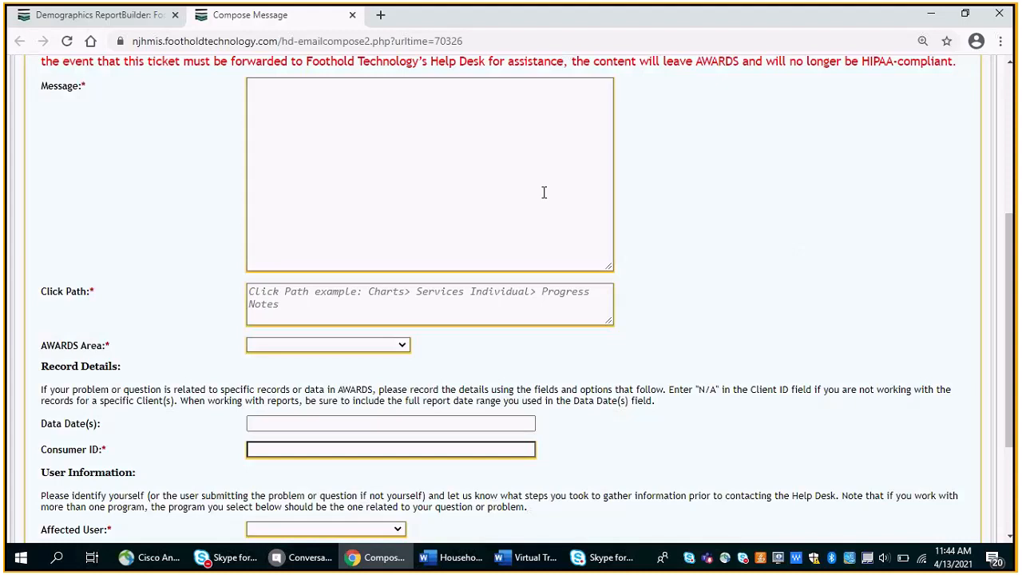
drag(1011, 239, 1012, 344)
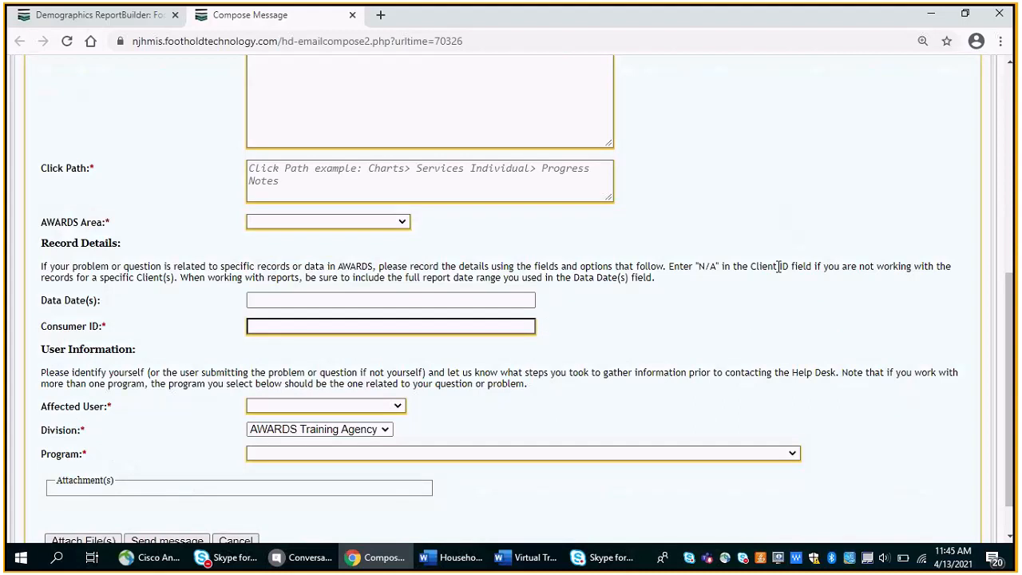
Examine the Click Path field and browse the AWARDS Area choices in the Help Desk form without selecting one
click(411, 191)
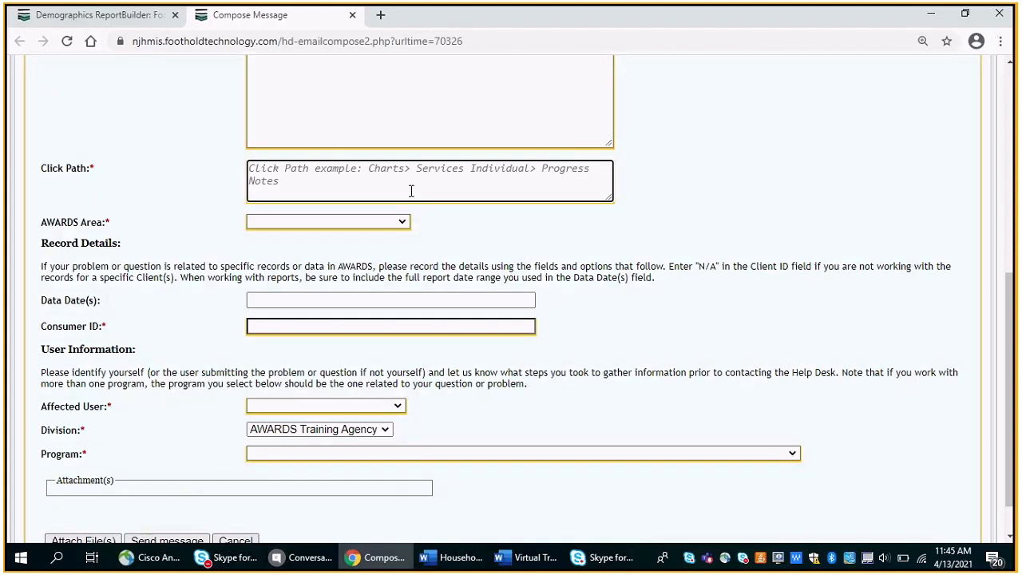
click(401, 222)
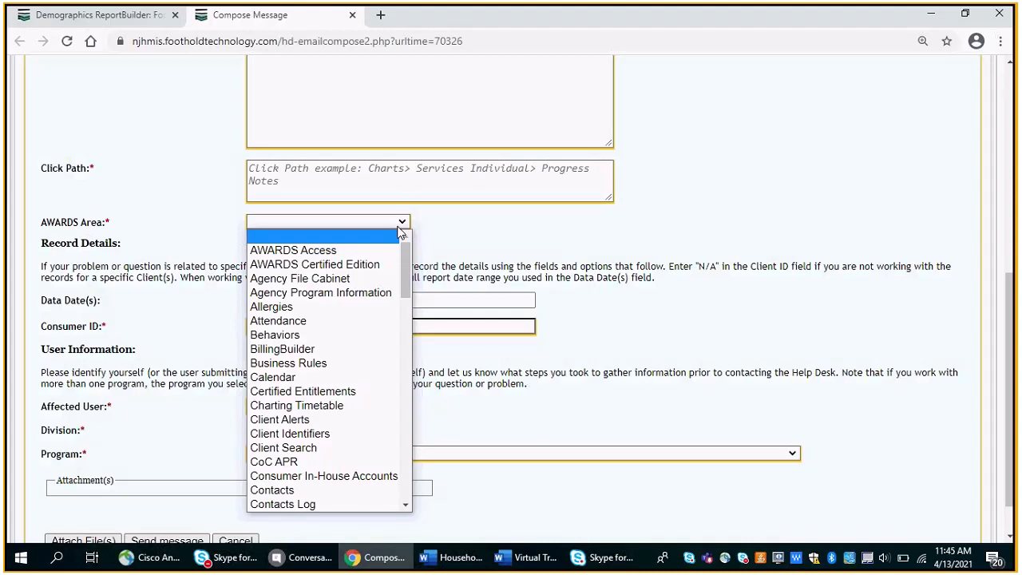
scroll(407, 267, down, 2)
drag(408, 268, 407, 284)
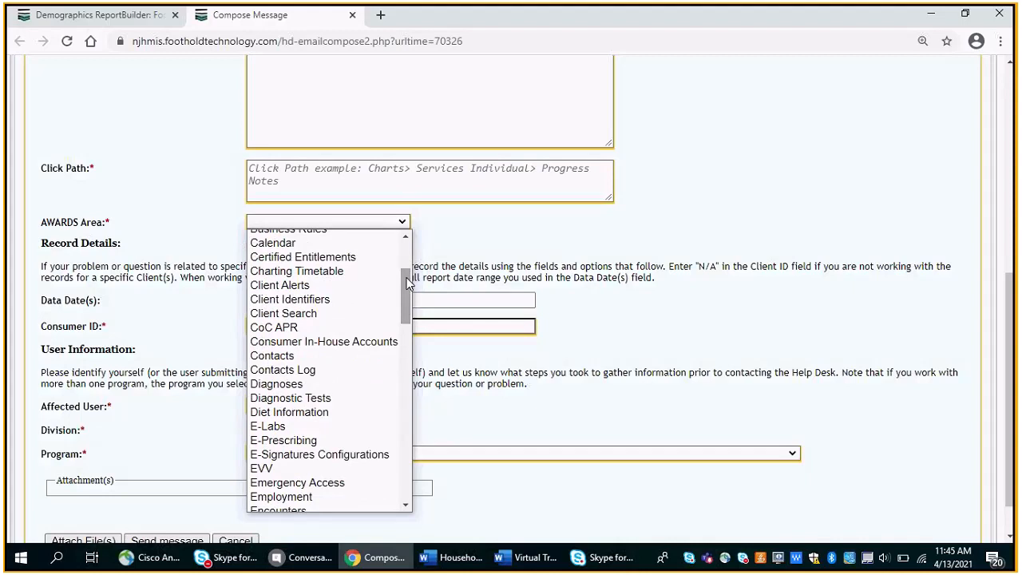
click(468, 269)
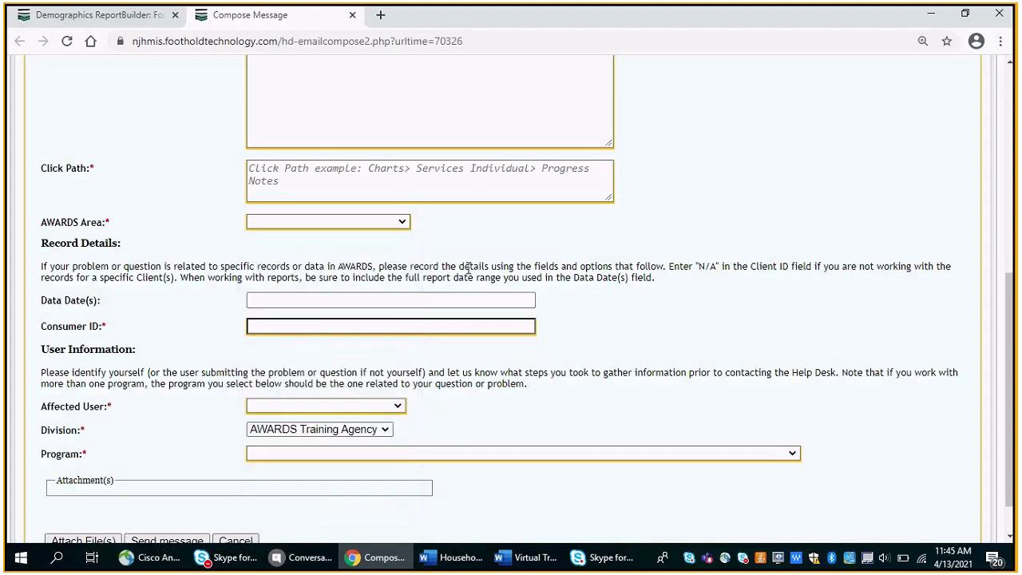
scroll(1010, 484, down, 1)
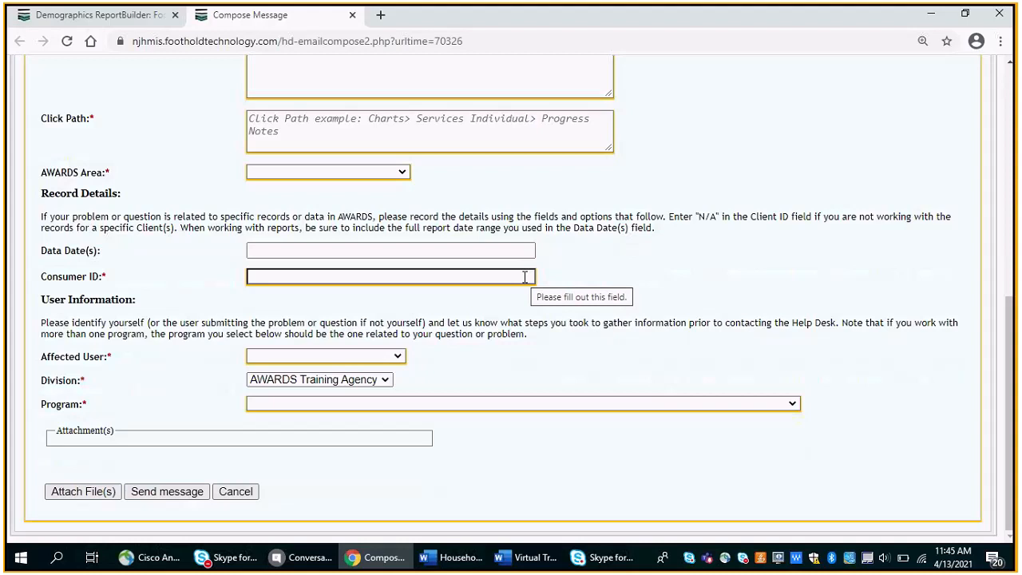
Check the available choices for Affected User and Division in the User Information section, leaving both as they are
click(354, 356)
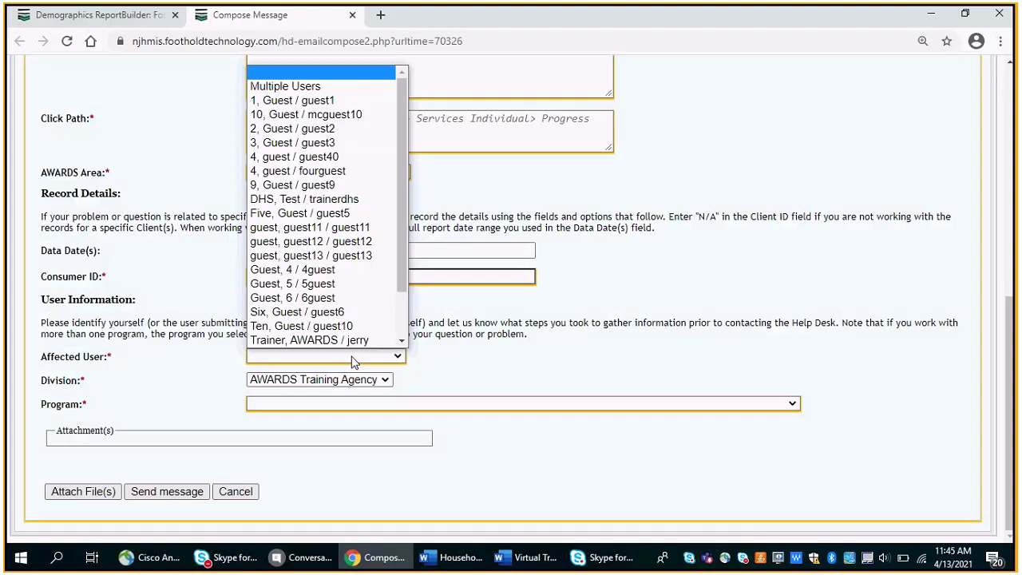
click(354, 362)
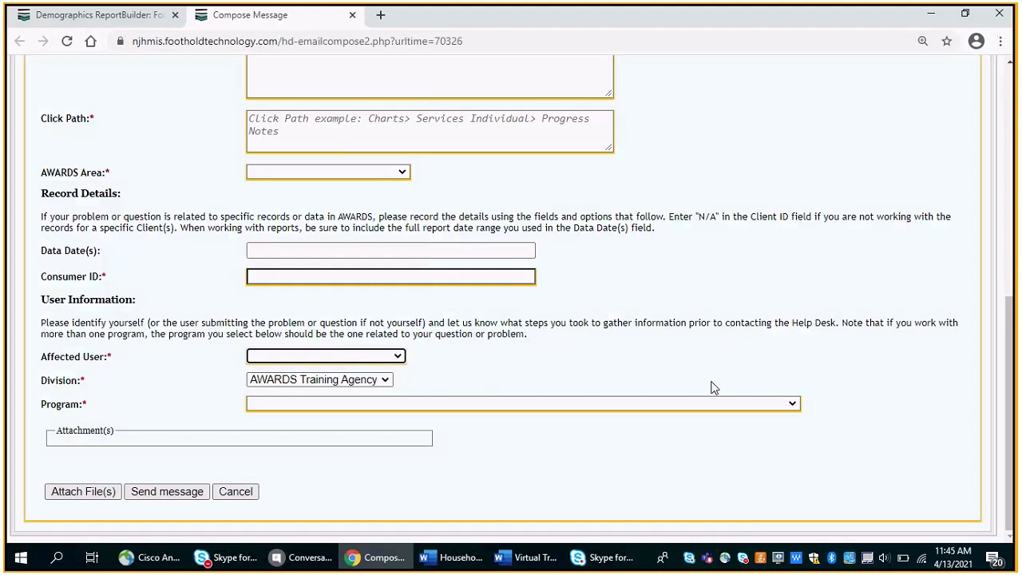
click(336, 386)
click(337, 385)
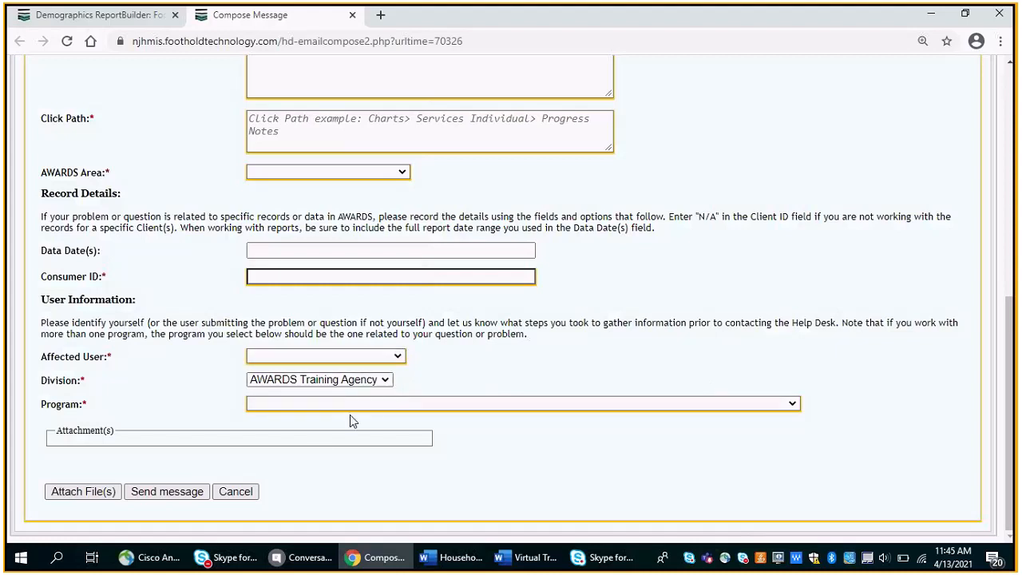
Set the Help Desk form's Program to Training Emergency Shelter Families
click(346, 407)
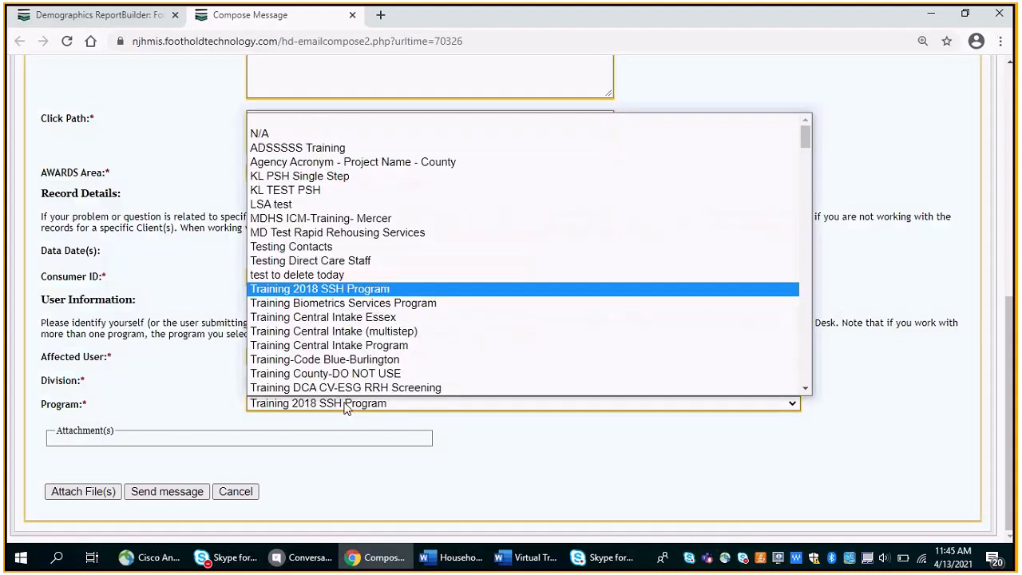
key(Down)
key(Down)
key(Down)
key(Down)
key(Down)
key(Down)
key(Down)
key(Down)
key(Down)
key(Down)
key(Down)
key(Down)
key(Down)
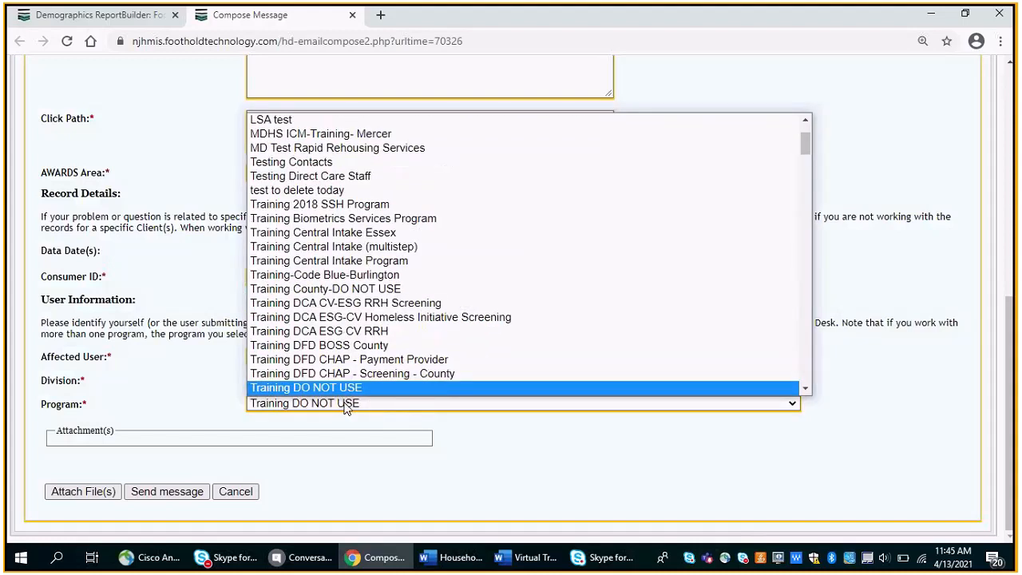
key(Down)
key(Down)
key(Down)
key(Down)
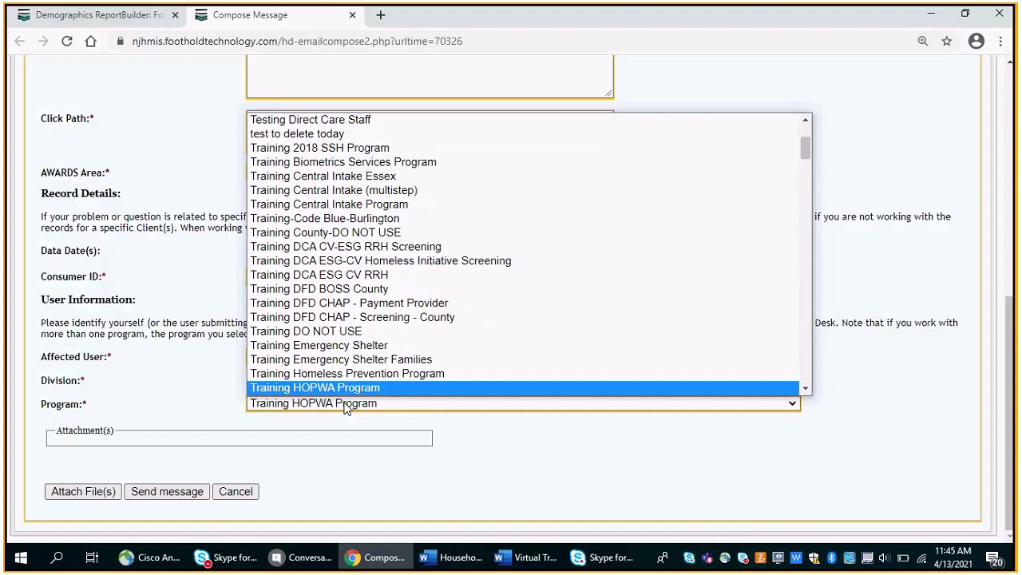
key(Up)
key(Up)
key(Return)
click(489, 467)
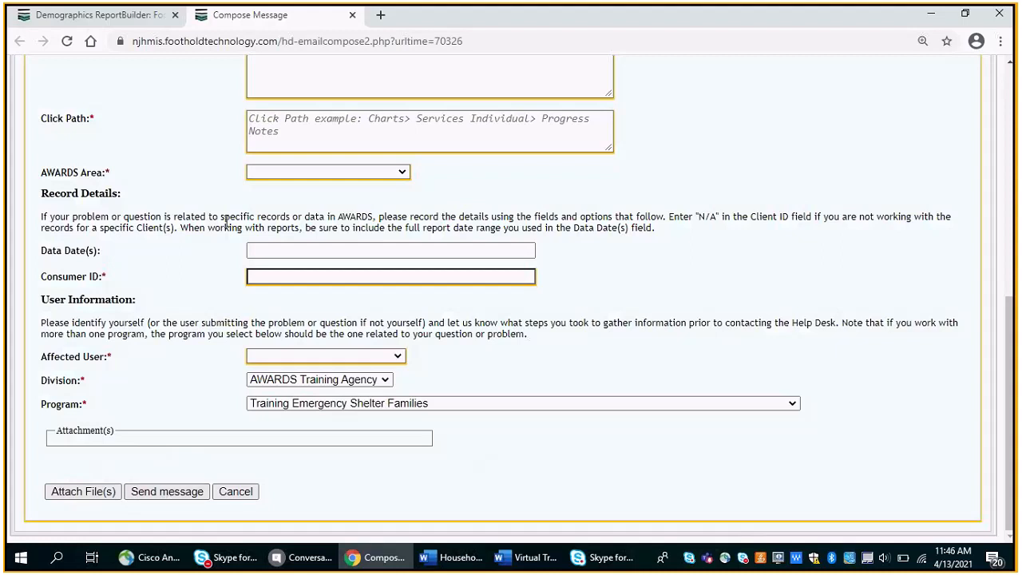
Leave the Help Desk form for the household report page and open the AWARDS Messages inbox from there
click(138, 24)
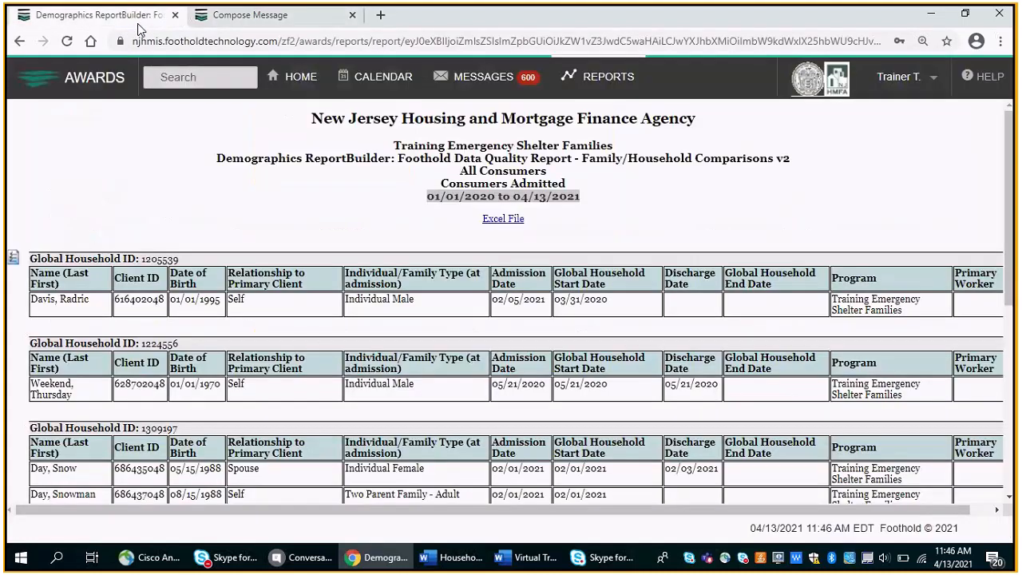
click(482, 80)
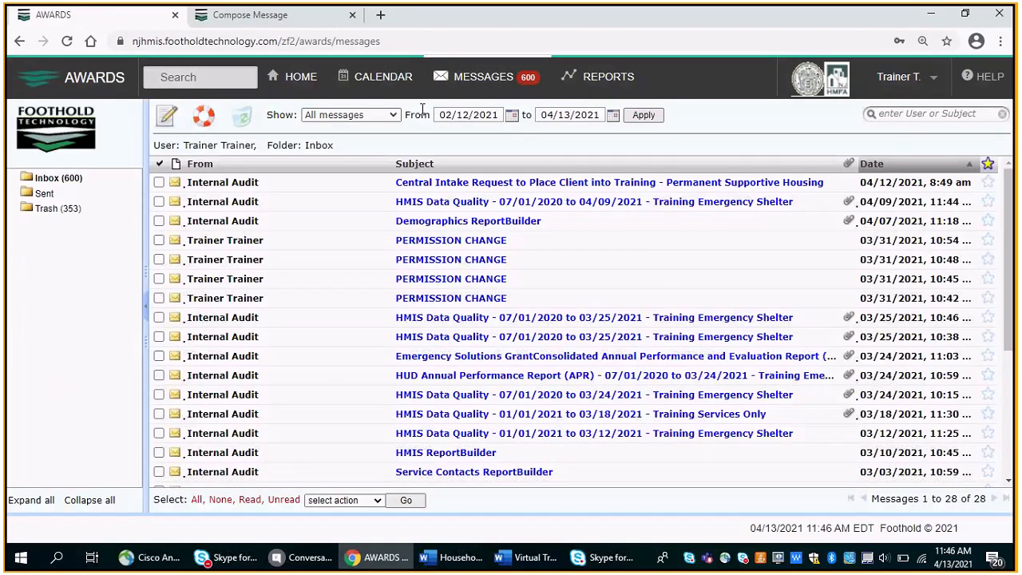